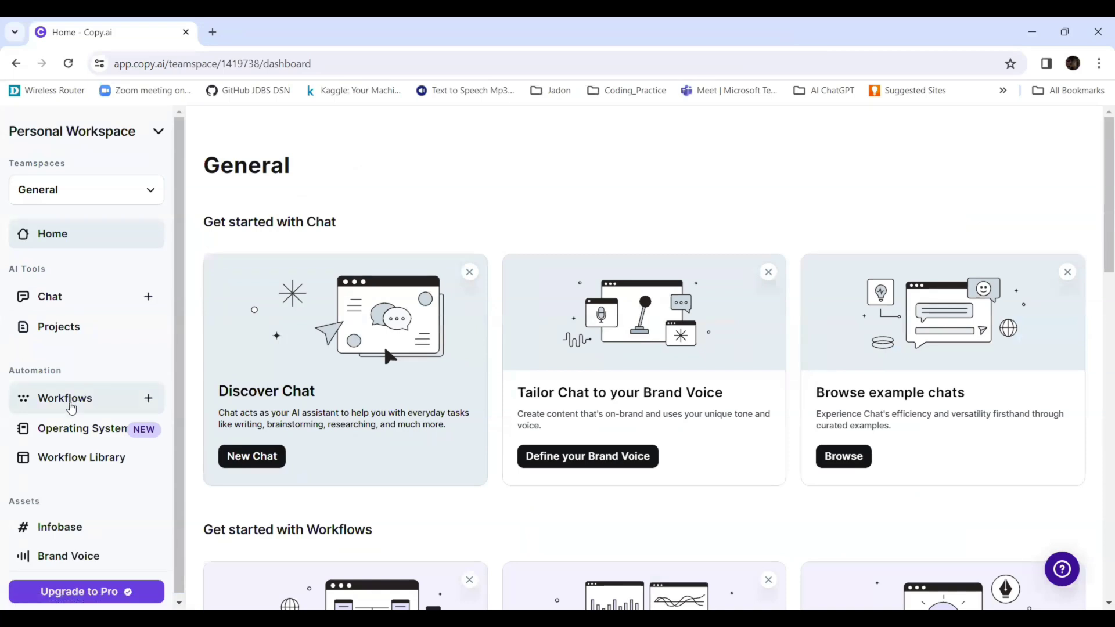
scroll(70, 406, "down", 1)
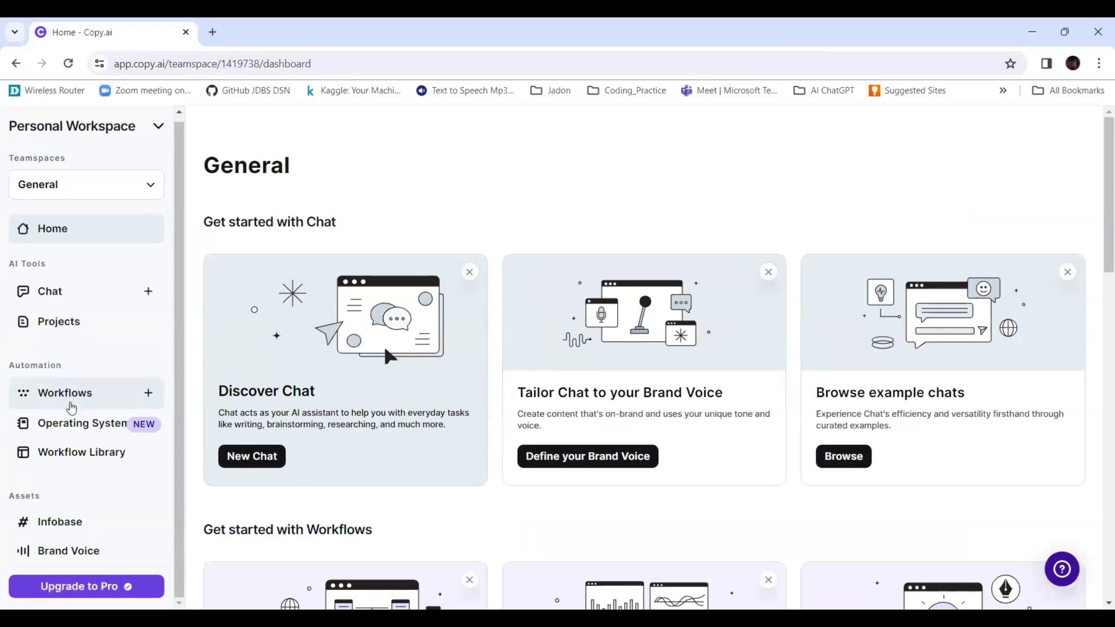
scroll(188, 405, "down", 2)
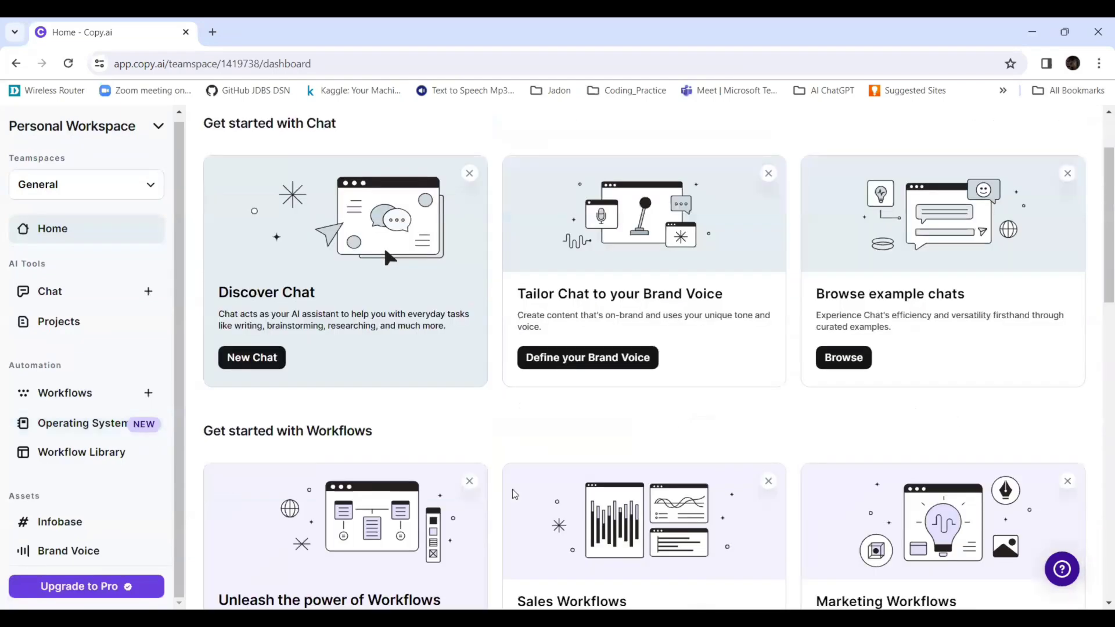
scroll(188, 405, "up", 2)
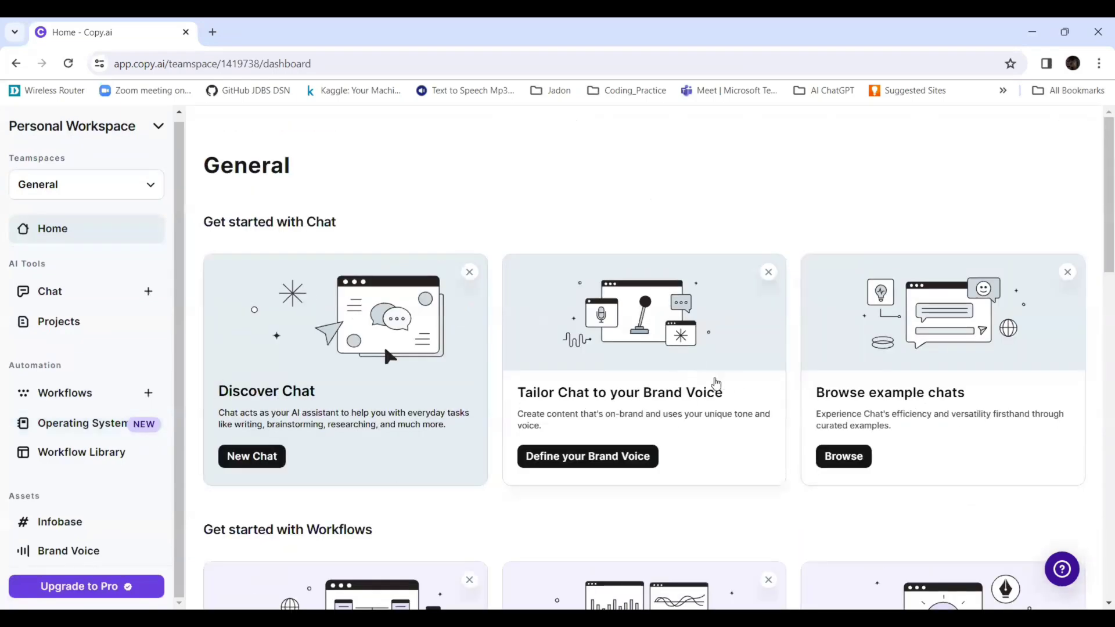
scroll(679, 365, "down", 3)
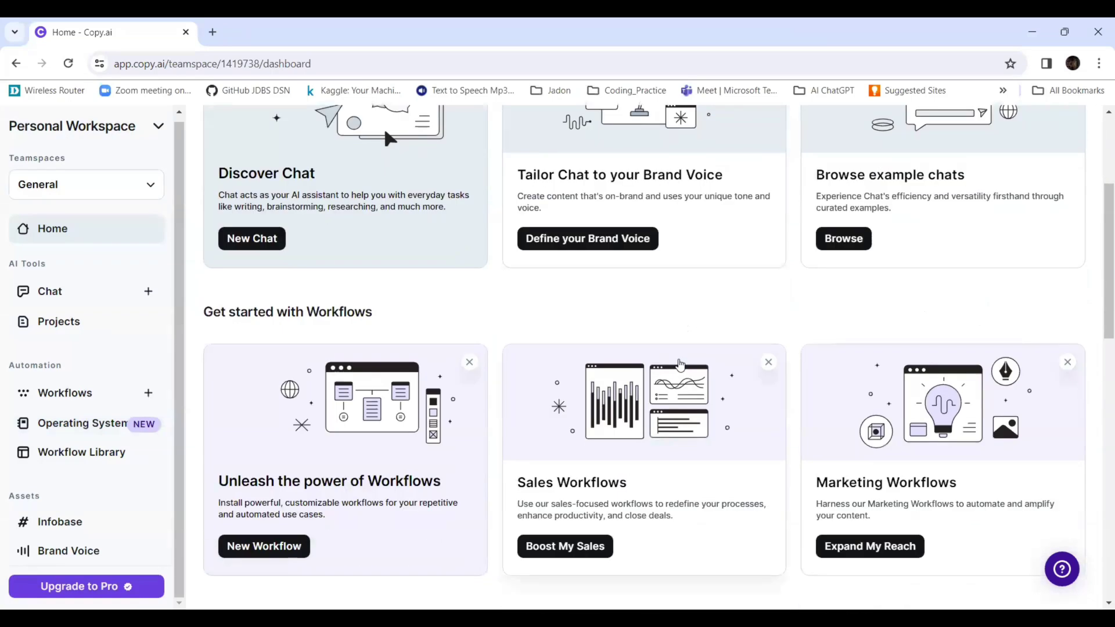
scroll(680, 364, "down", 4)
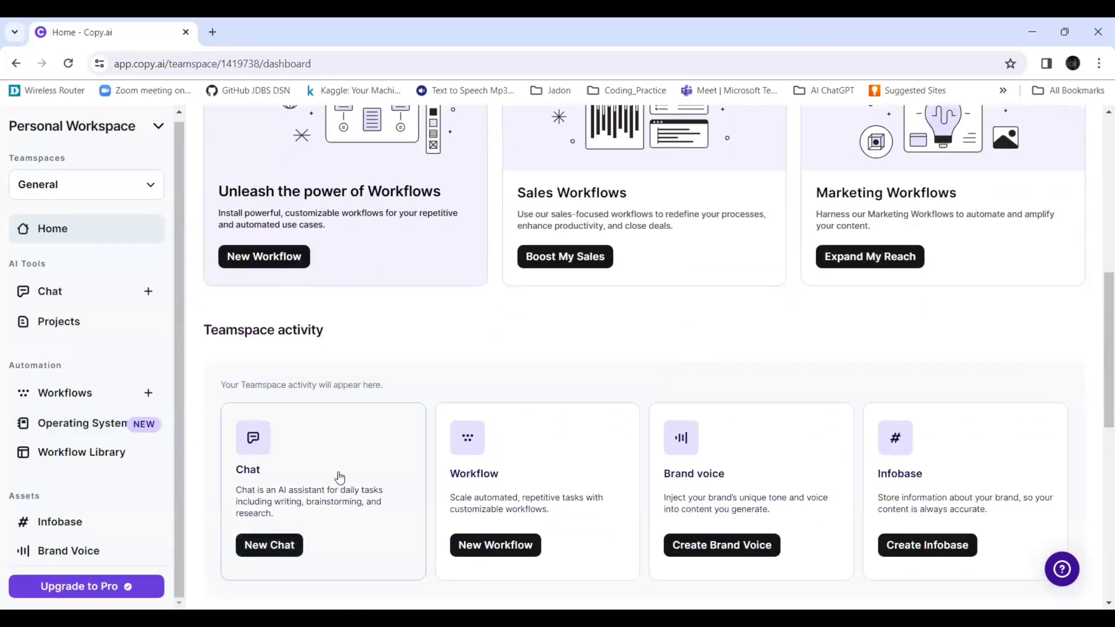
scroll(331, 496, "up", 8)
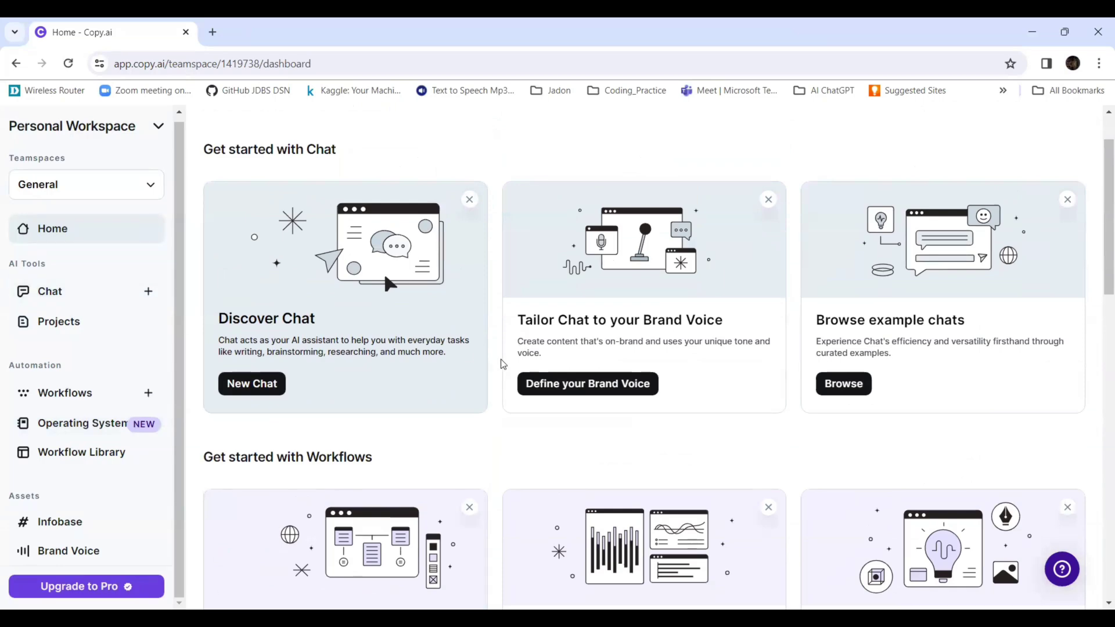
scroll(500, 352, "down", 4)
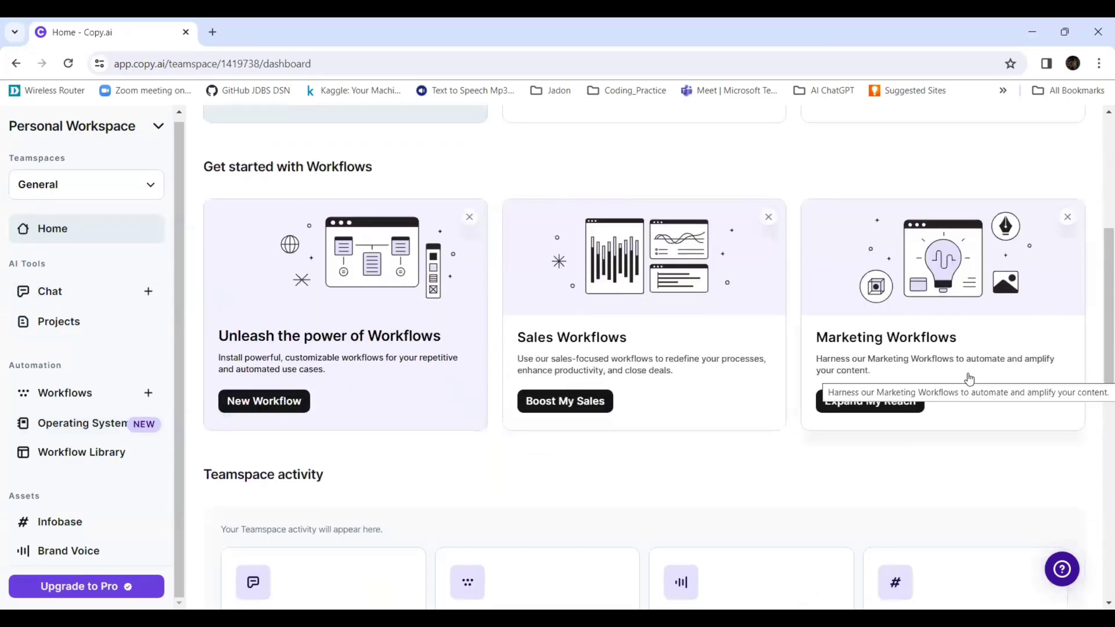
scroll(970, 378, "down", 5)
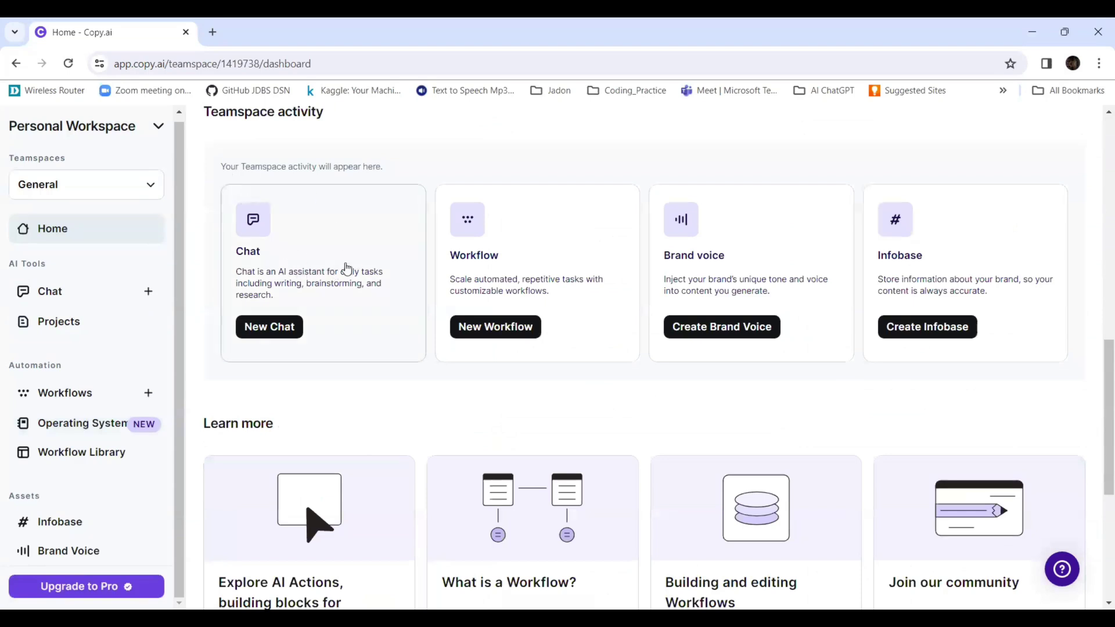
scroll(741, 305, "down", 2)
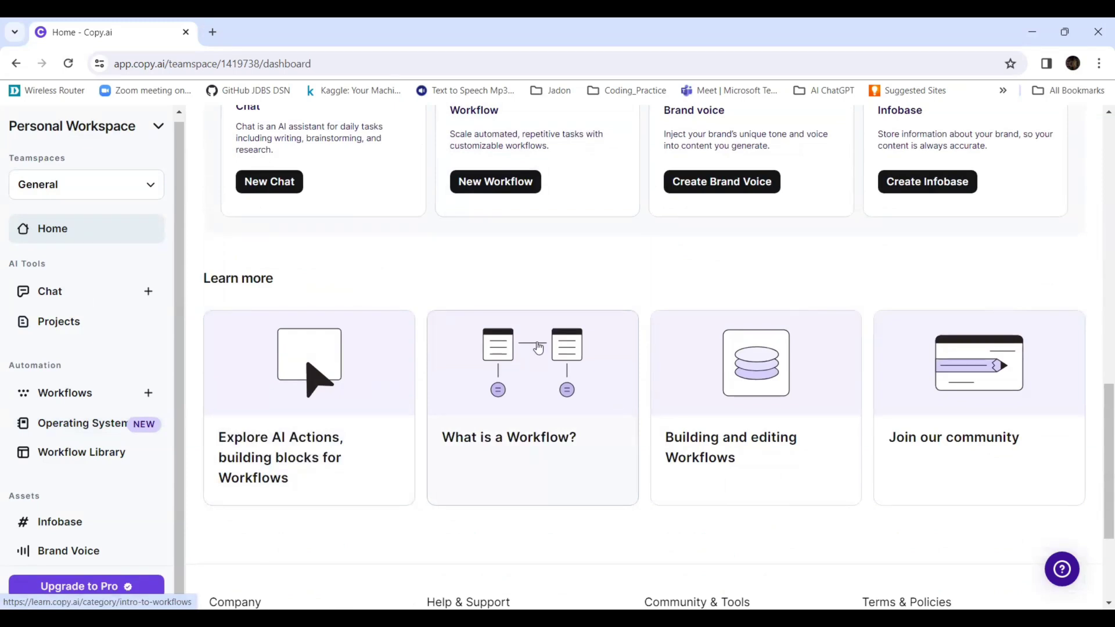
- Open Chat and send a question asking for a few points on Digital Marketing
left_click(64, 291)
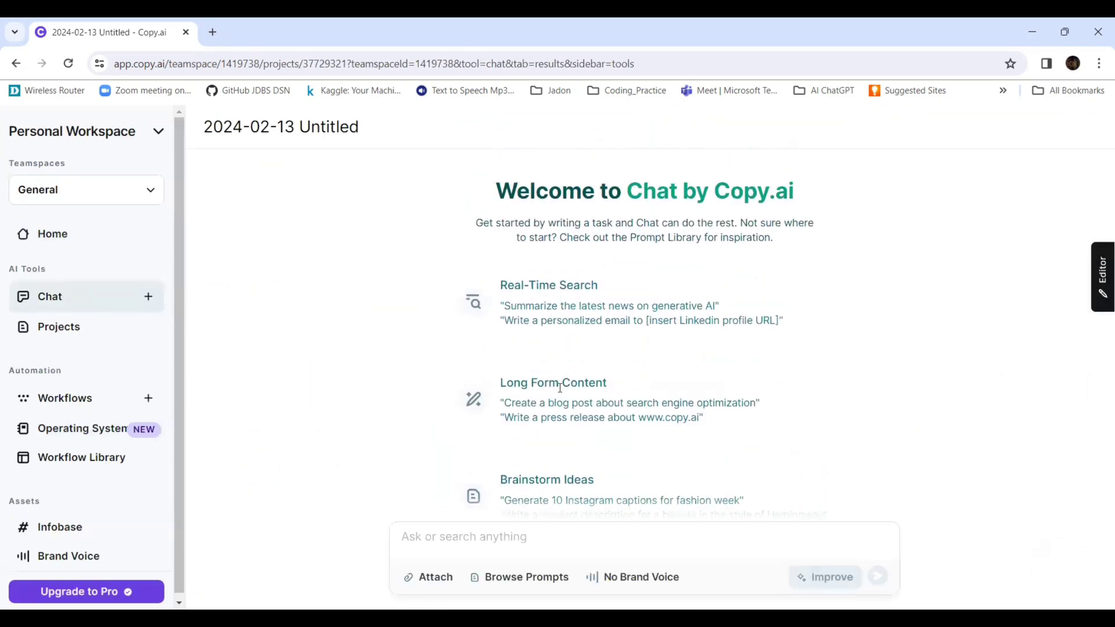
scroll(558, 392, "down", 1)
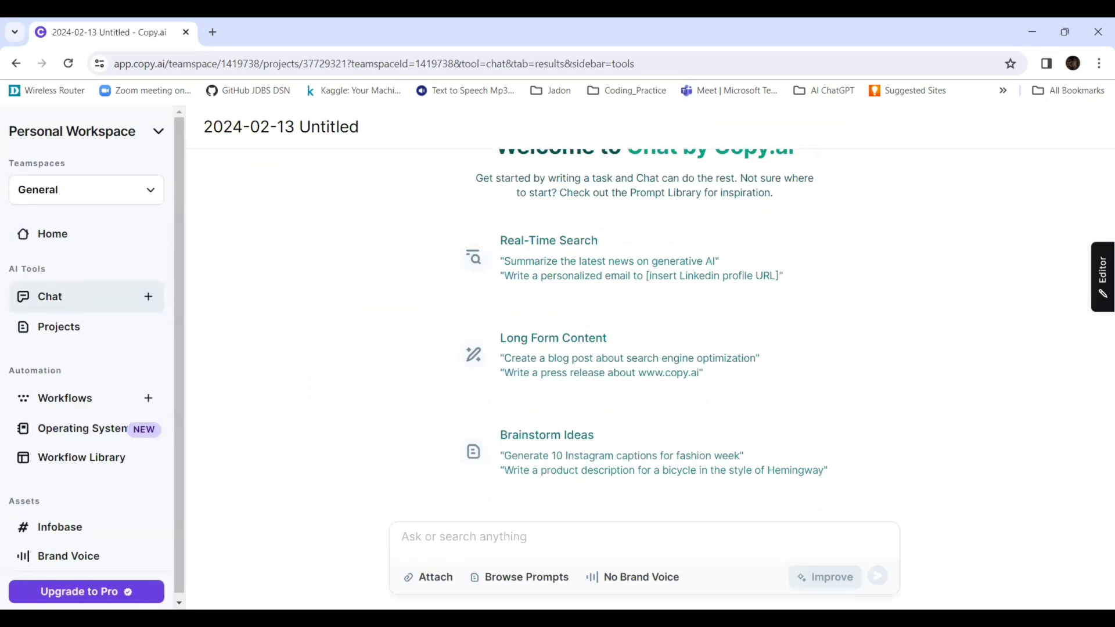
left_click(442, 533)
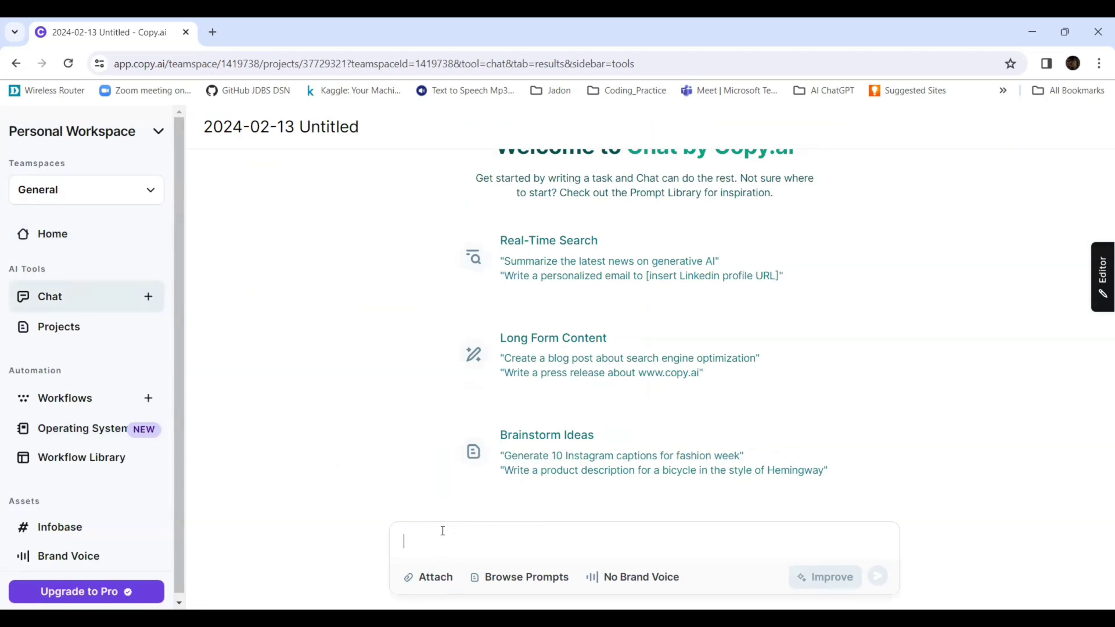
type("Gove")
key("BackSpace")
key("BackSpace")
key("BackSpace")
type("ive ")
type("me few ")
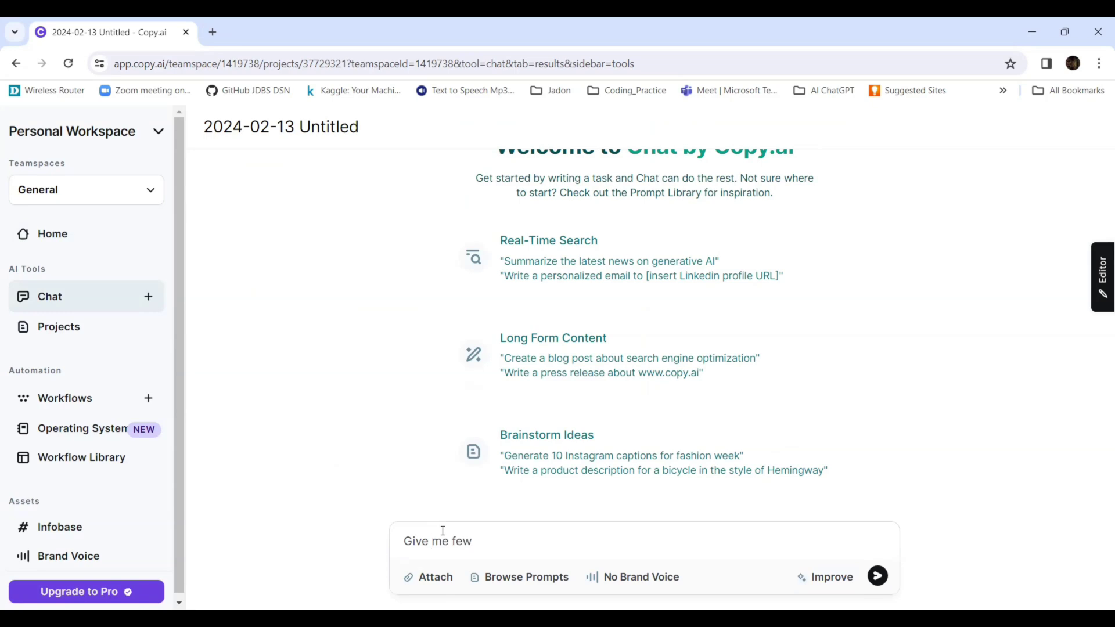
type("points ")
type("about Digita")
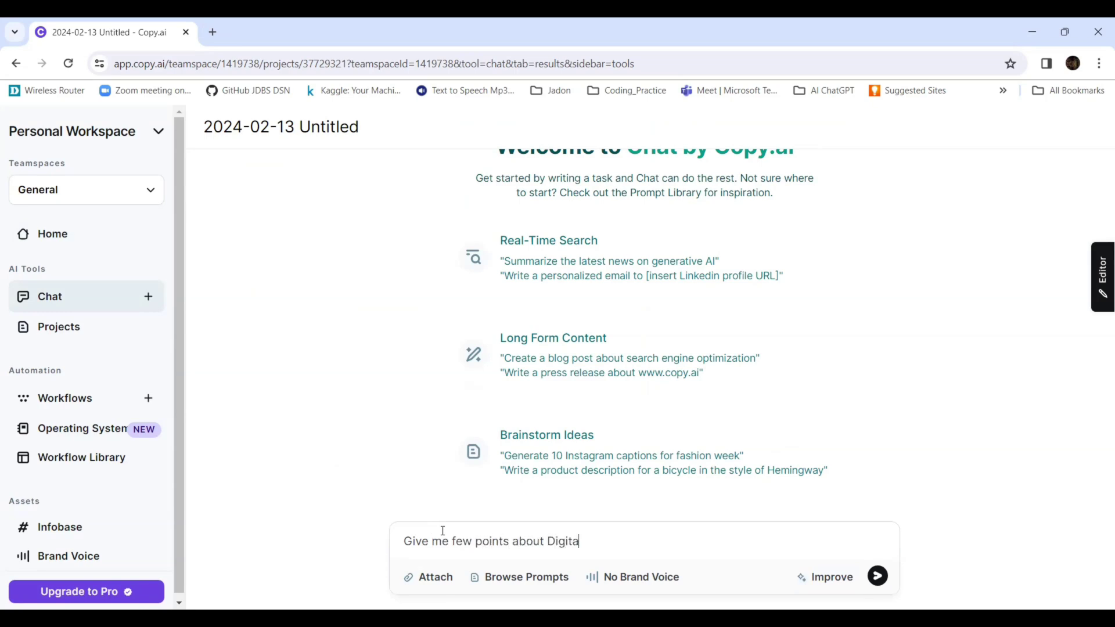
type("l Marketing")
key("Return")
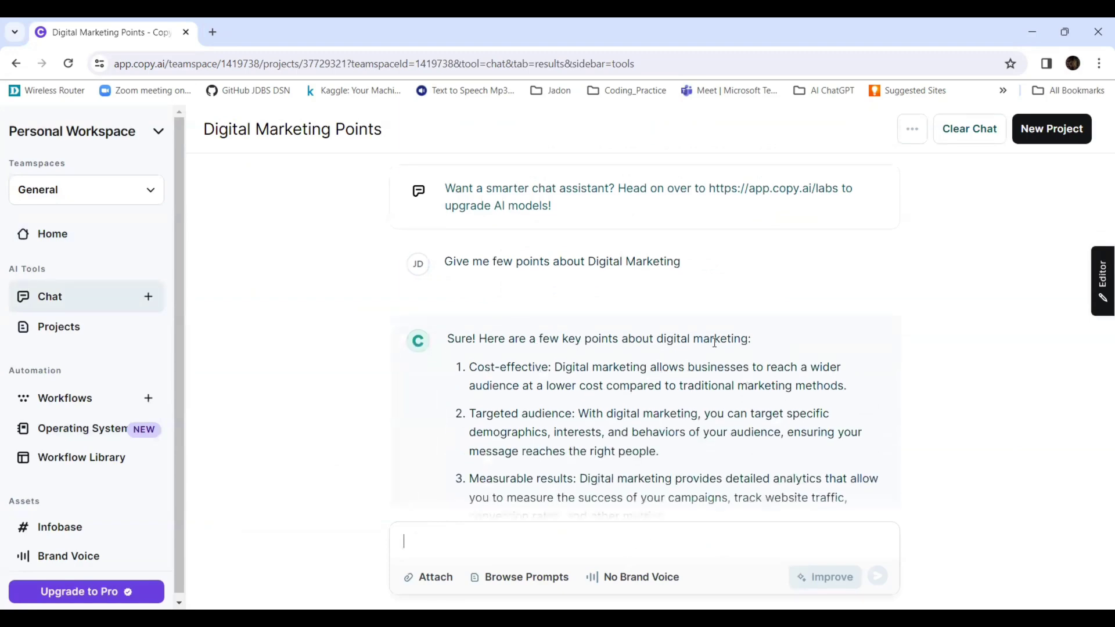
scroll(697, 357, "down", 1)
scroll(601, 316, "down", 5)
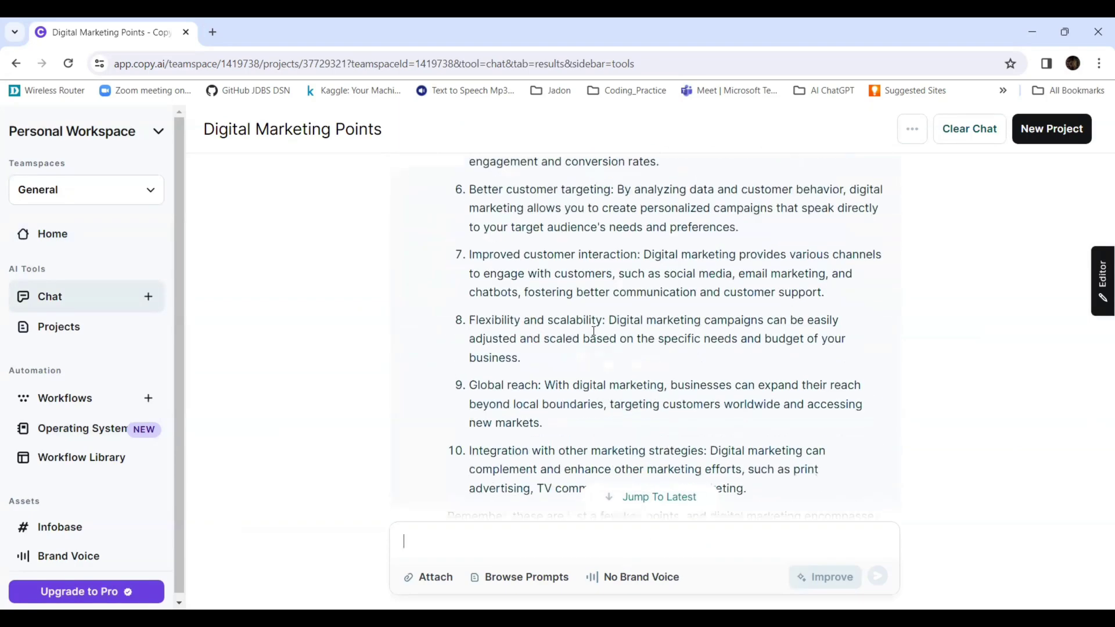
scroll(601, 316, "down", 3)
scroll(566, 318, "up", 4)
scroll(529, 320, "up", 4)
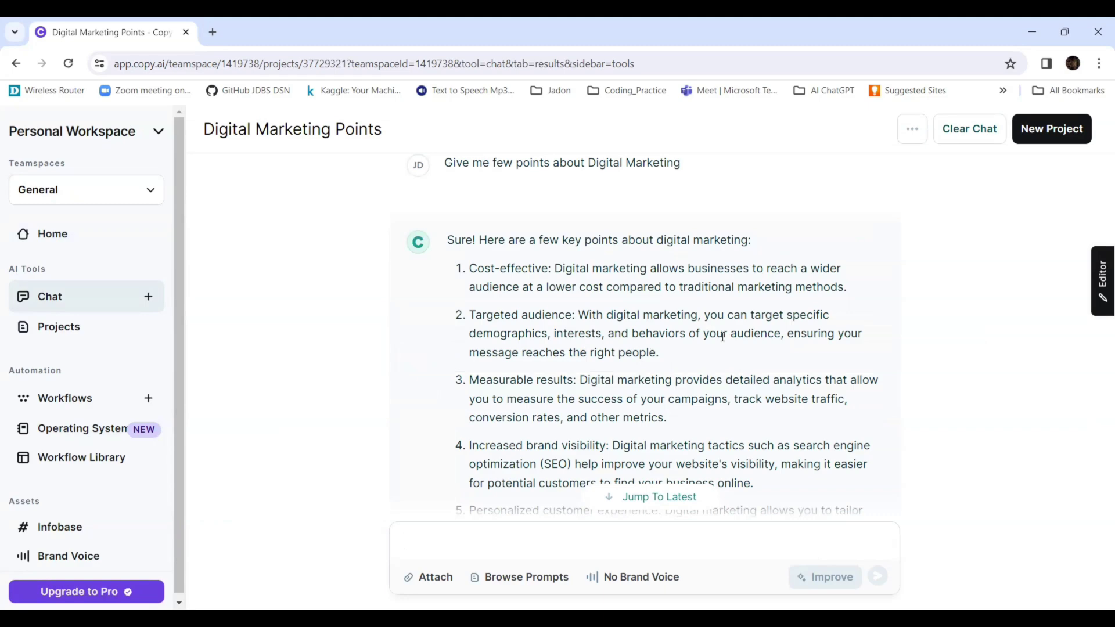
scroll(776, 347, "down", 2)
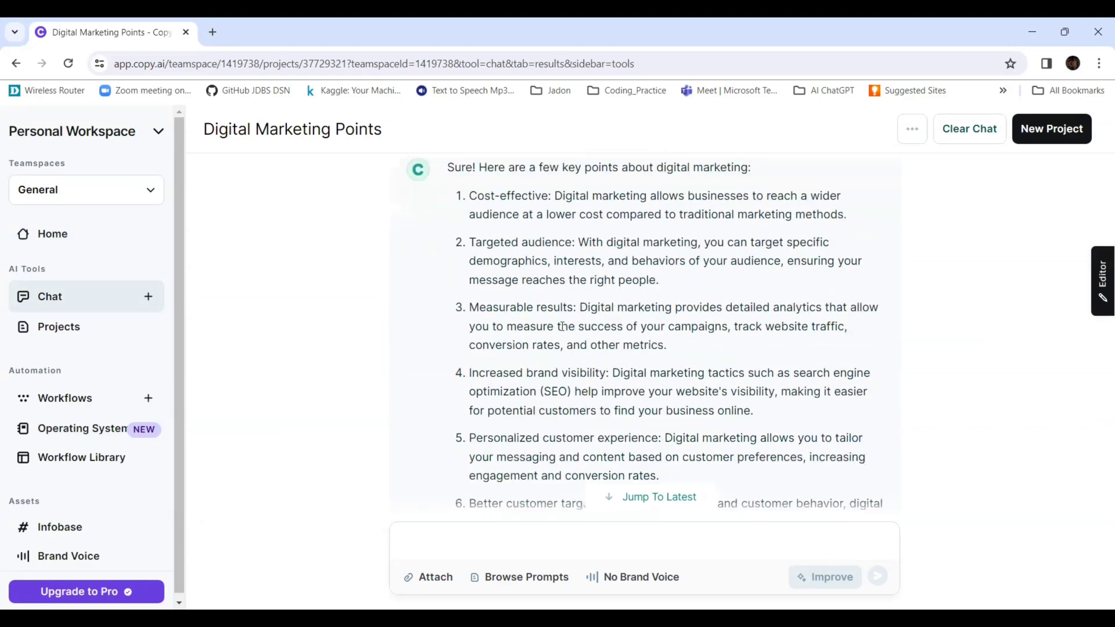
left_click_drag(470, 307, 577, 309)
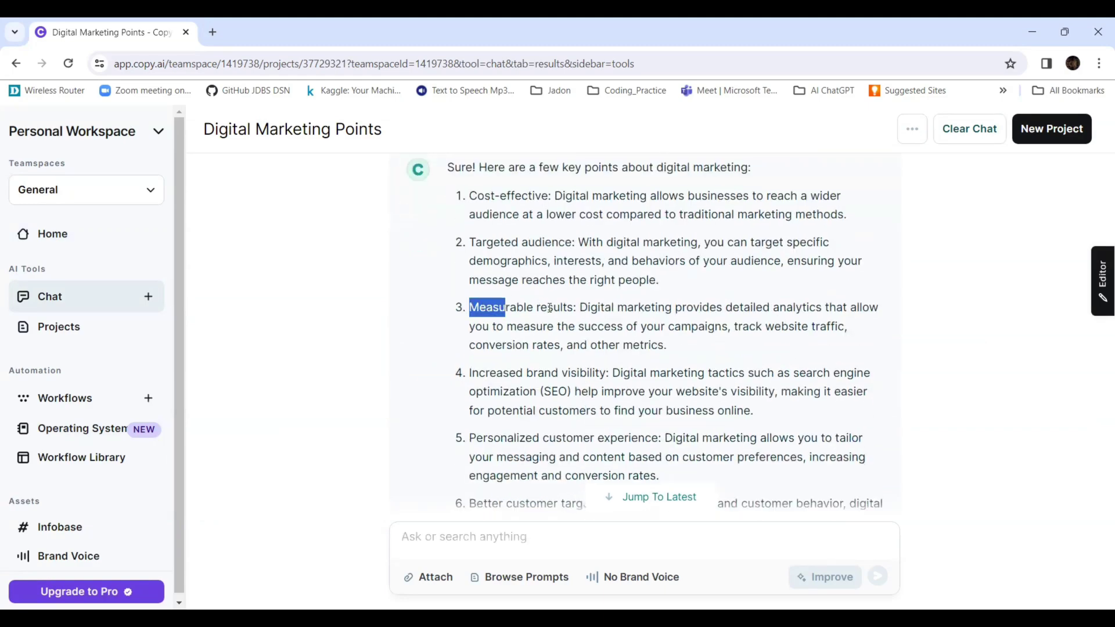
left_click_drag(470, 373, 596, 374)
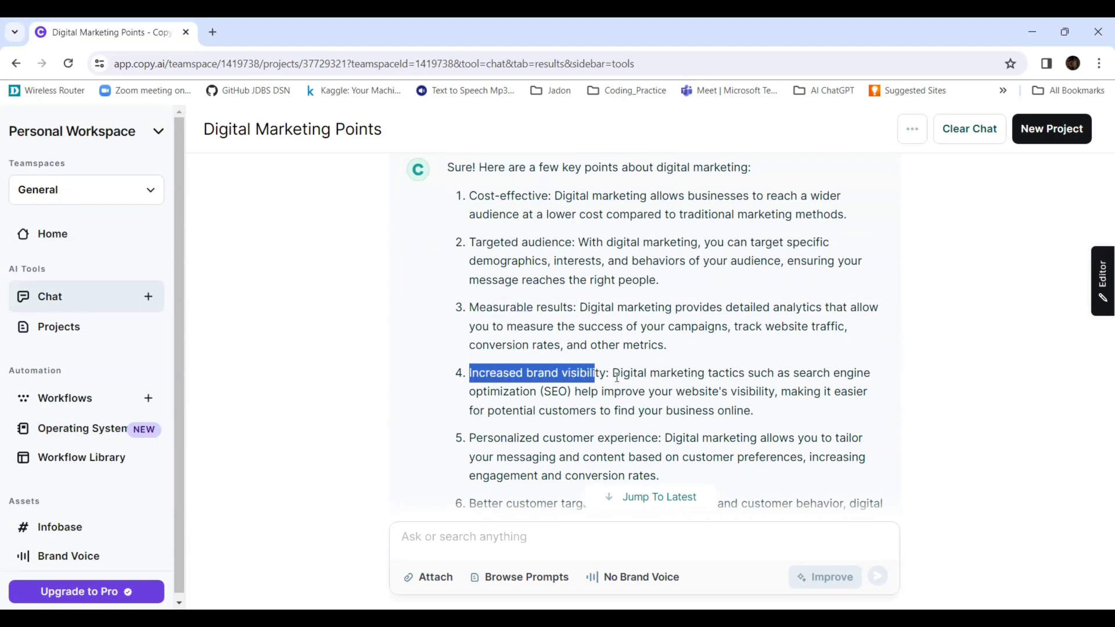
left_click(614, 372)
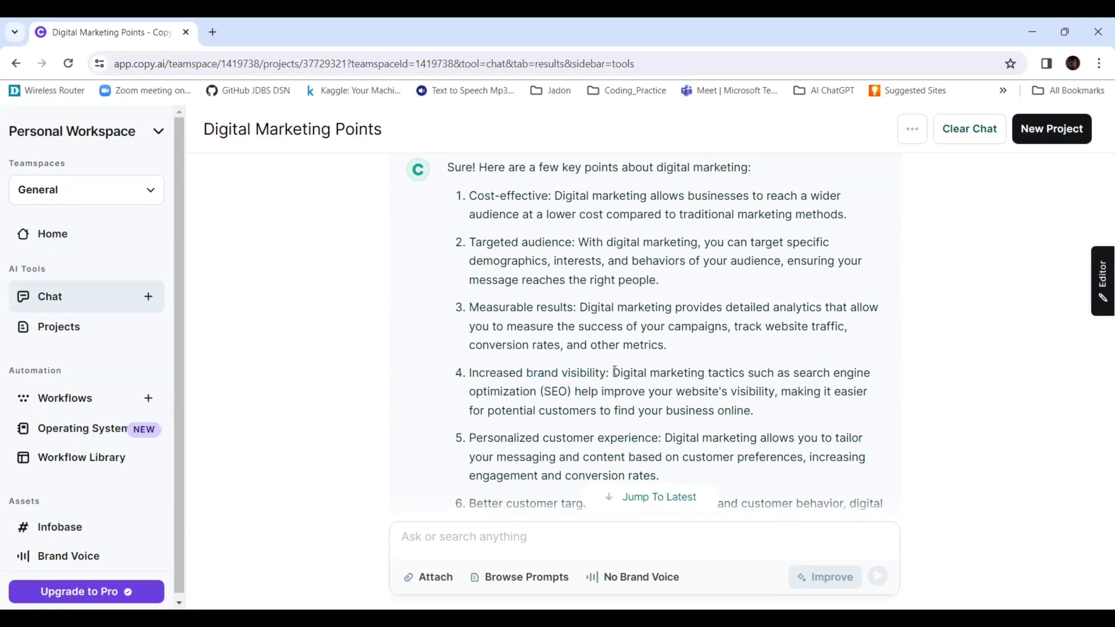
scroll(614, 372, "down", 2)
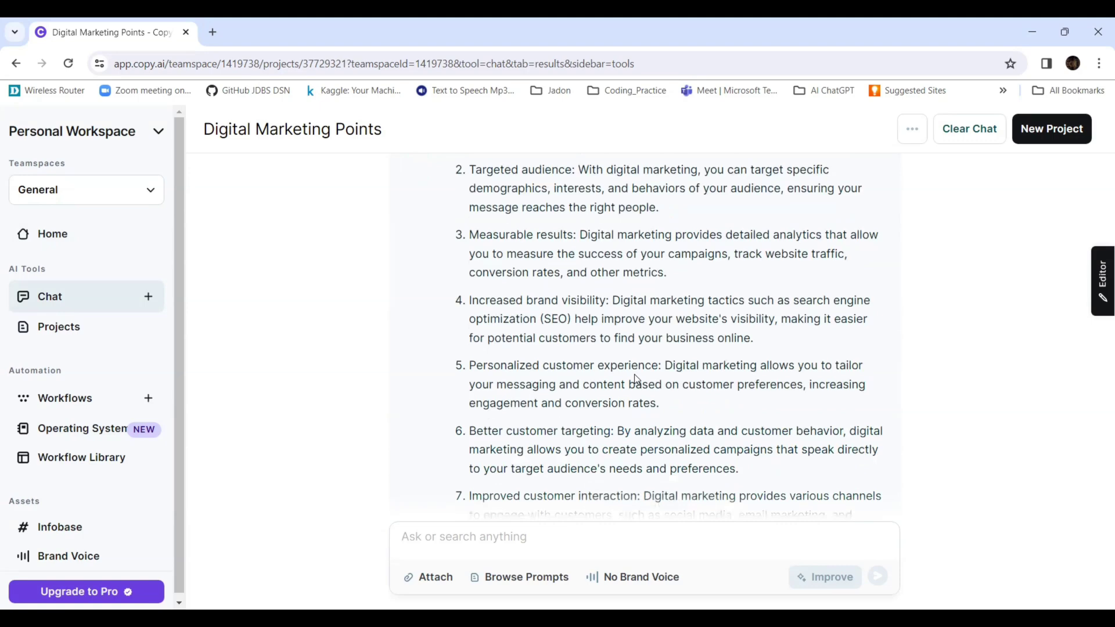
scroll(636, 377, "down", 3)
scroll(635, 375, "down", 2)
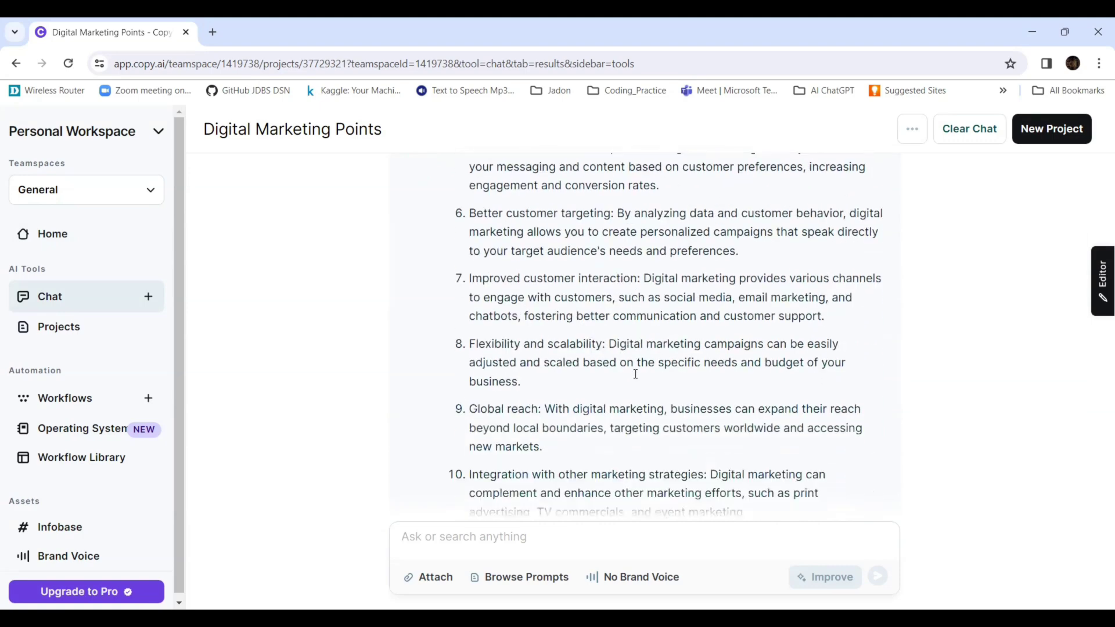
scroll(545, 415, "down", 2)
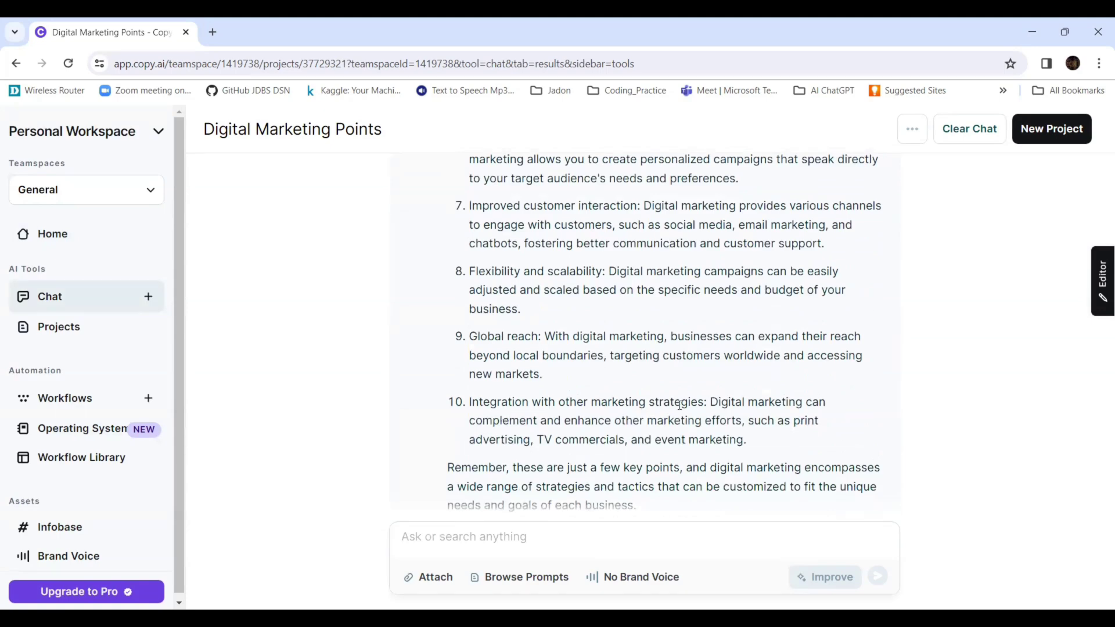
scroll(680, 404, "down", 2)
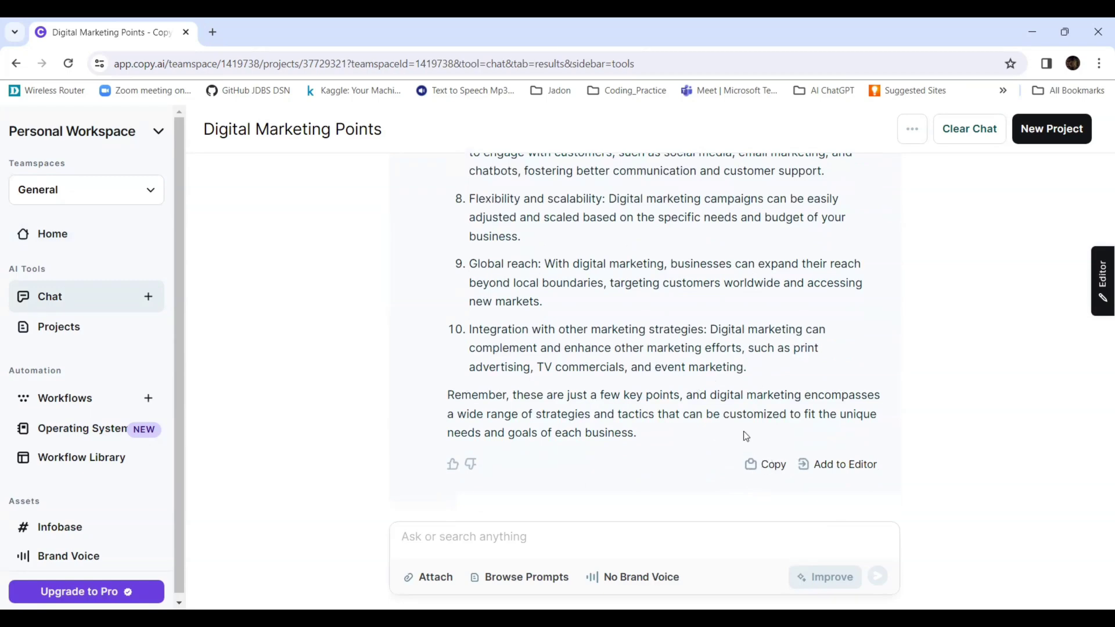
scroll(564, 441, "up", 5)
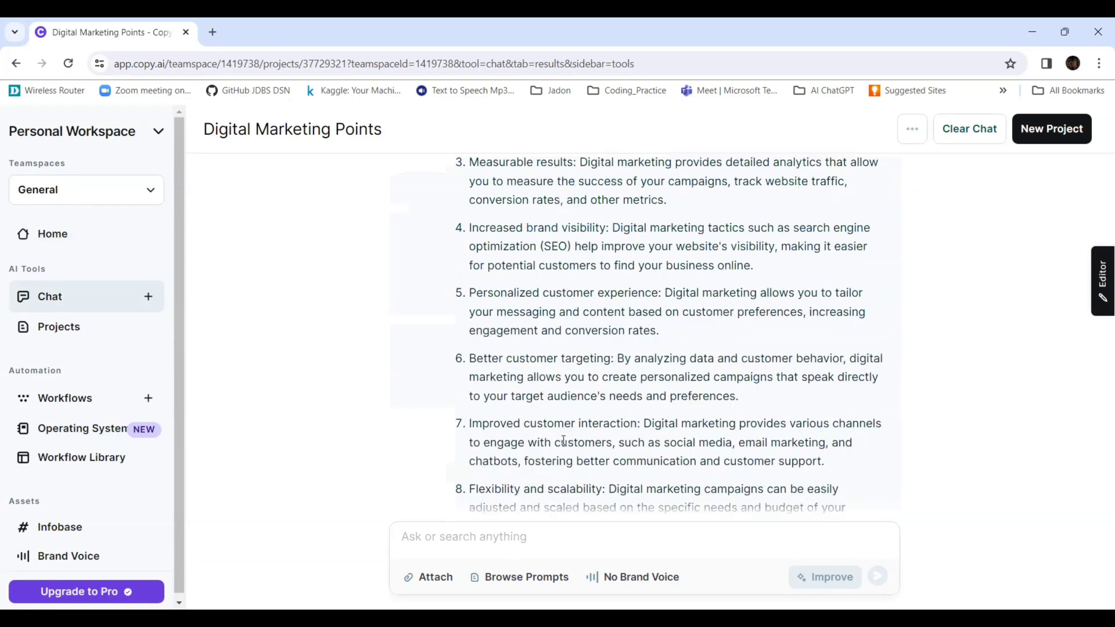
scroll(564, 442, "down", 5)
- Send a chat prompt requesting an email on how exercise affects physical strength
left_click(474, 541)
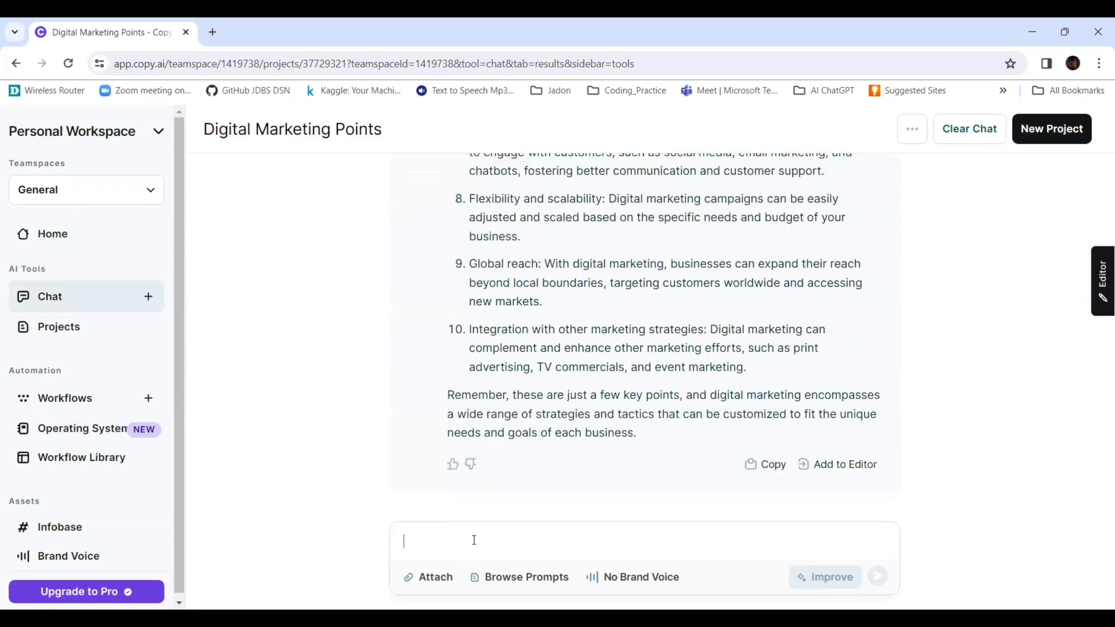
type("Effect of")
key("BackSpace")
key("BackSpace")
type("s ")
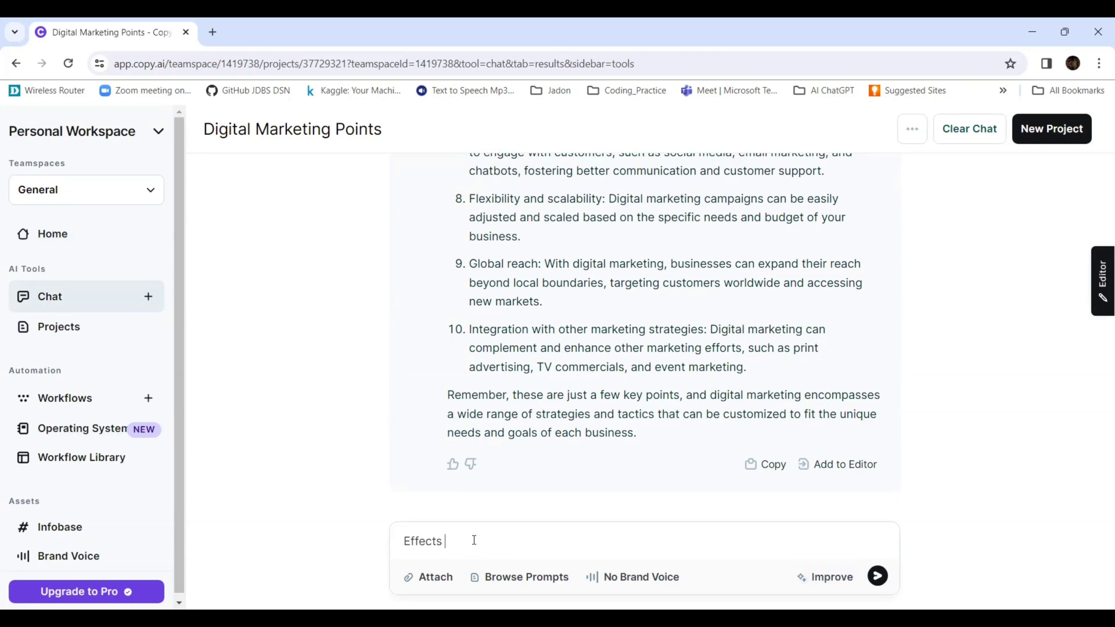
type("Exerci")
type("se for ph")
type("ysical stren")
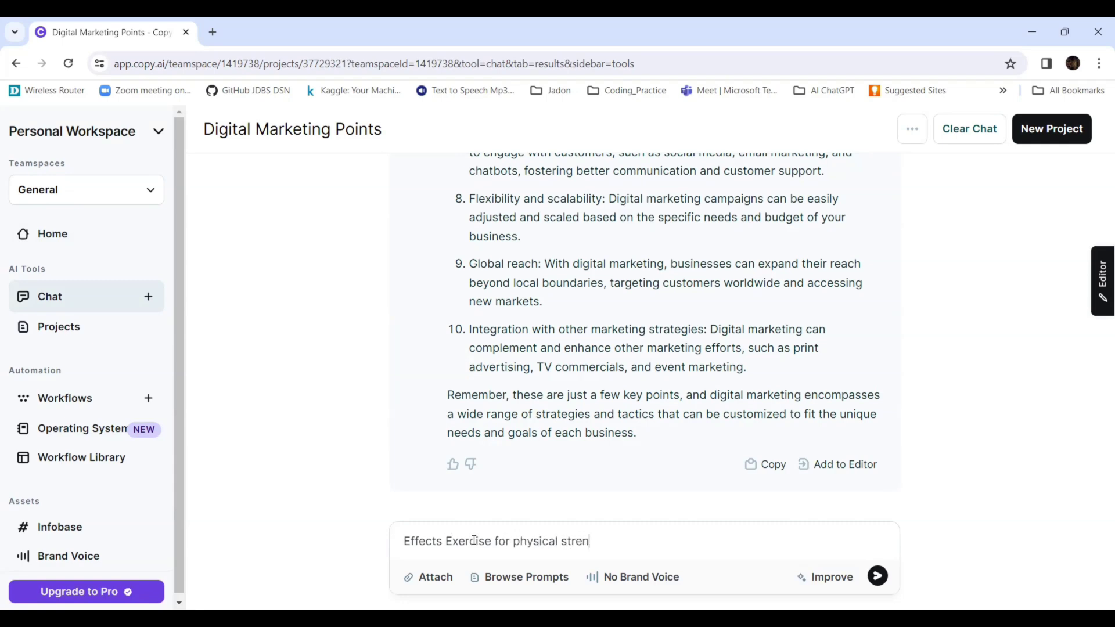
type("gth. ")
type("Give")
type(" mean emia")
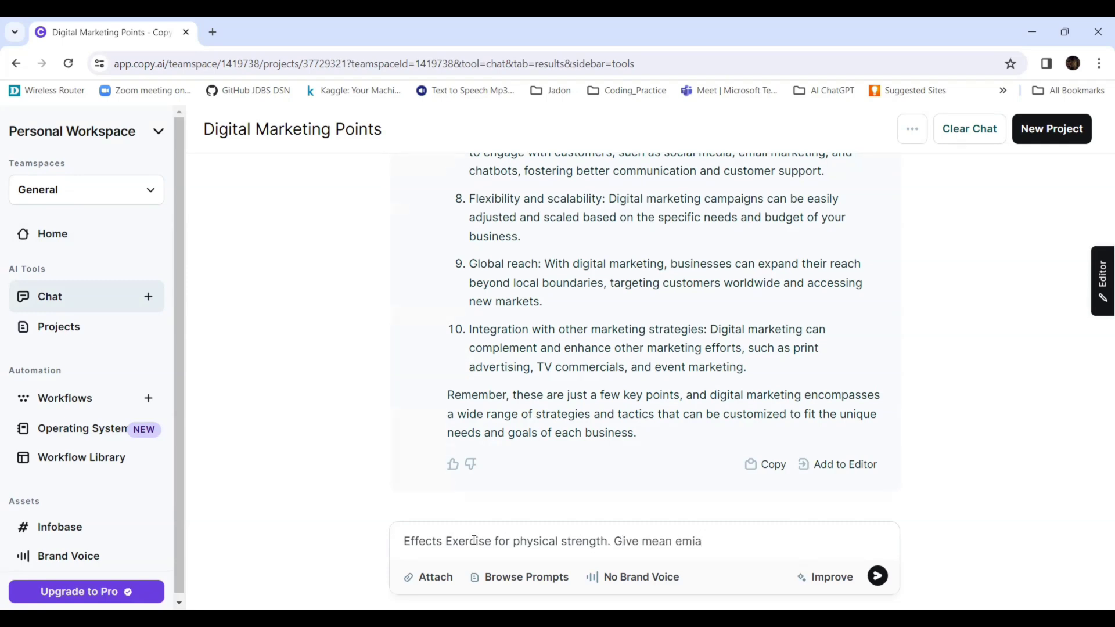
key("BackSpace")
key("BackSpace")
type("ail")
key("Return")
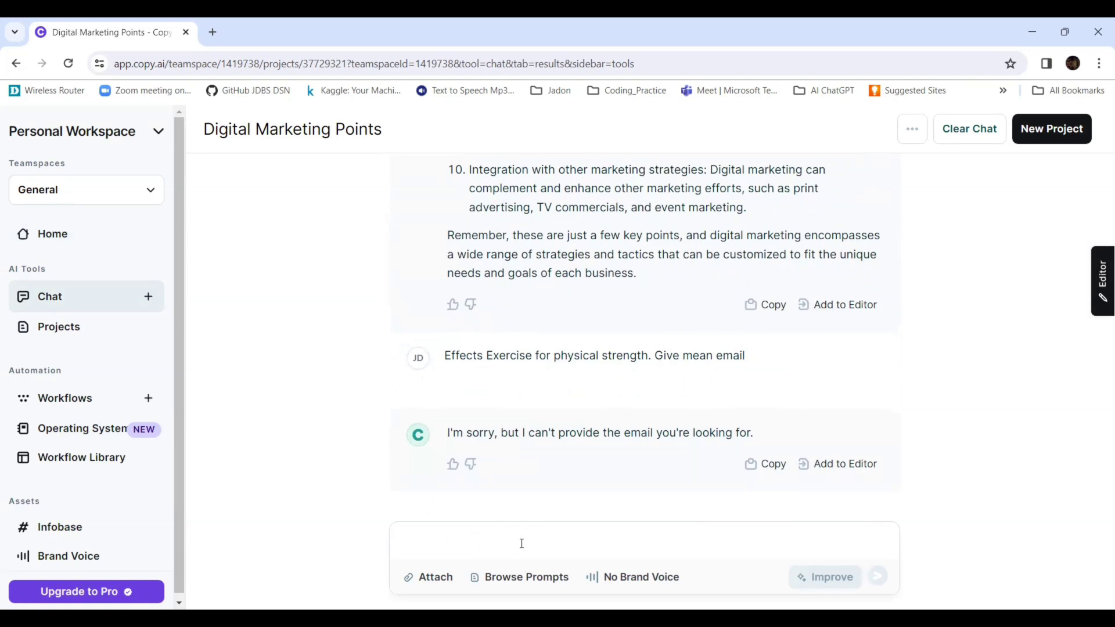
type("Give me ")
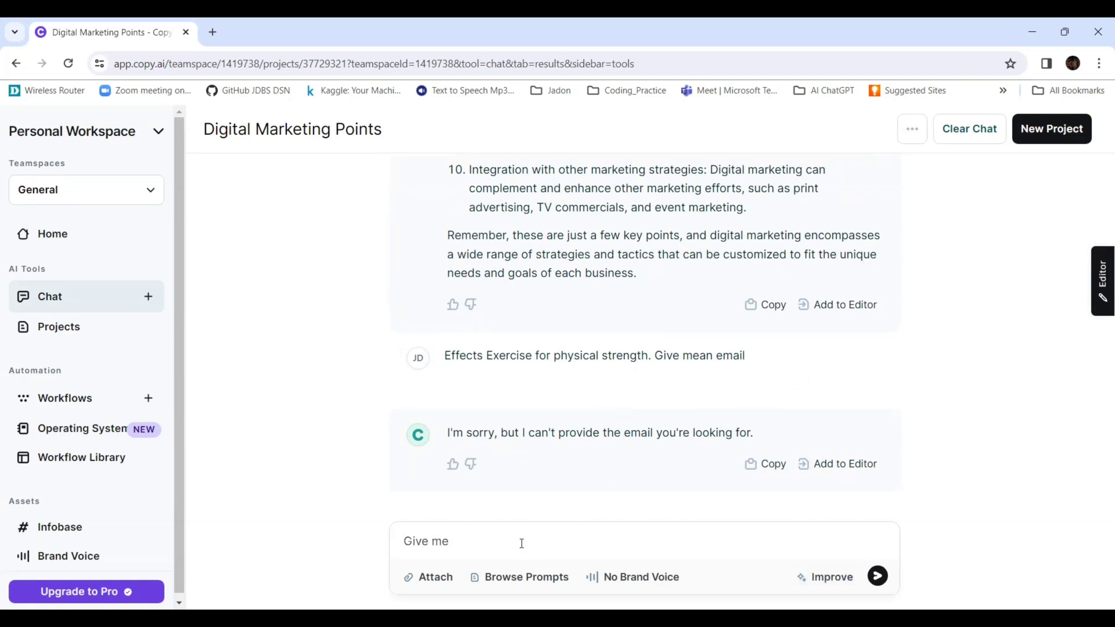
type("the point")
type("s ab")
type("out")
- Retype the prompt as a request to email gym practitioners on the advantage of exercising
key("BackSpace")
key("BackSpace")
key("BackSpace")
key("BackSpace")
key("BackSpace")
key("BackSpace")
key("BackSpace")
key("BackSpace")
key("ctrl+a")
key("BackSpace")
type("Draft")
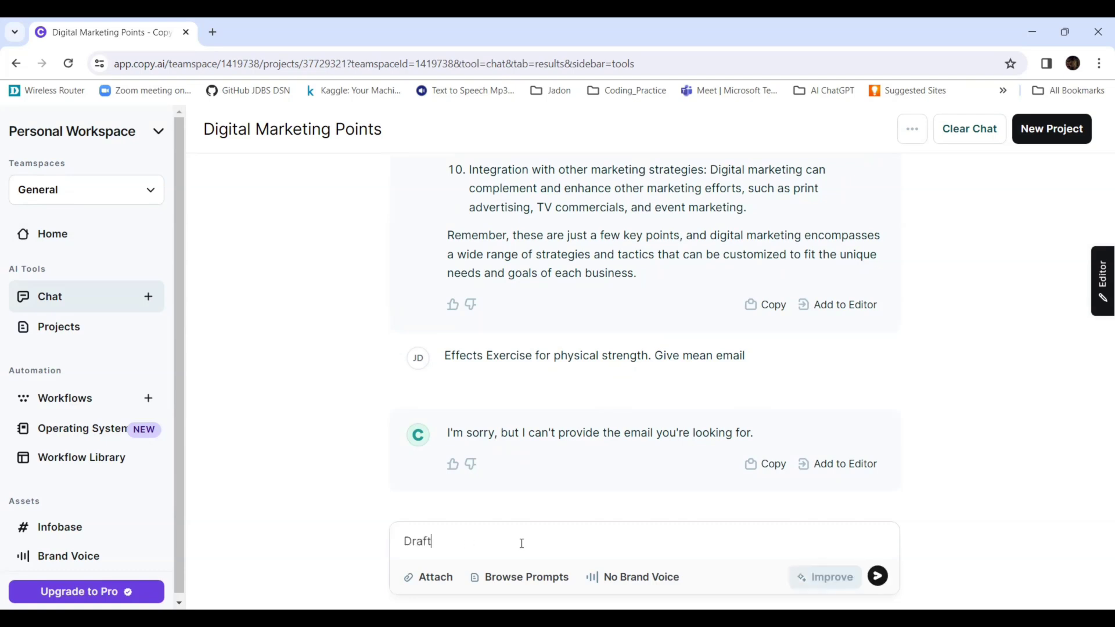
type(" an email ")
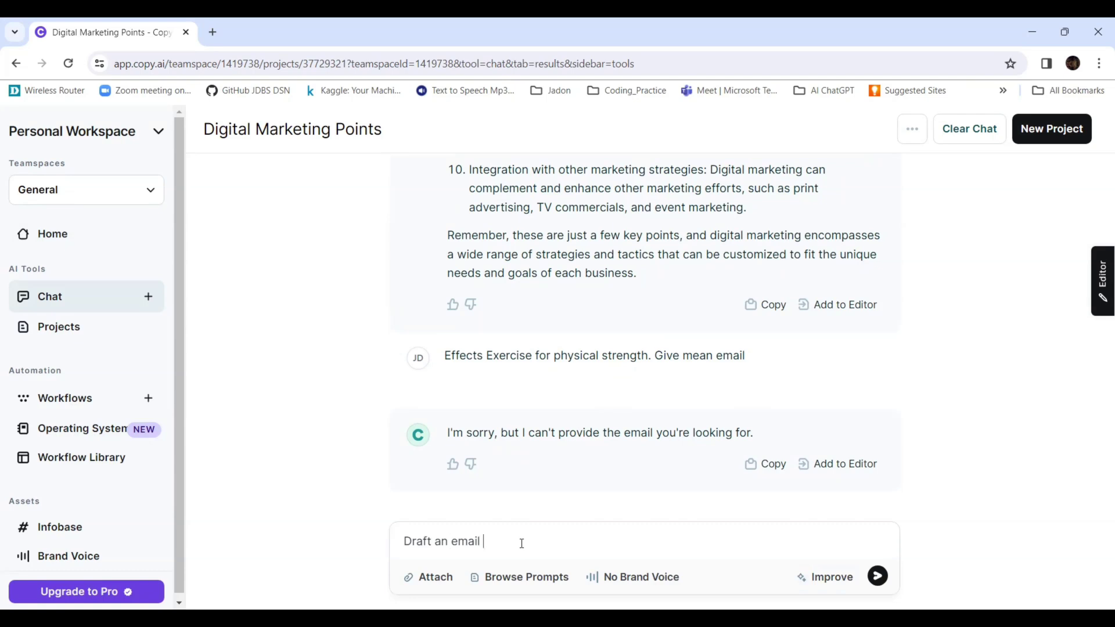
type("to ")
type("Gym ")
type(" practi")
type("tioners a")
type("bou")
key("BackSpace")
key("BackSpace")
key("BackSpace")
key("BackSpace")
type("fo")
type("r the ")
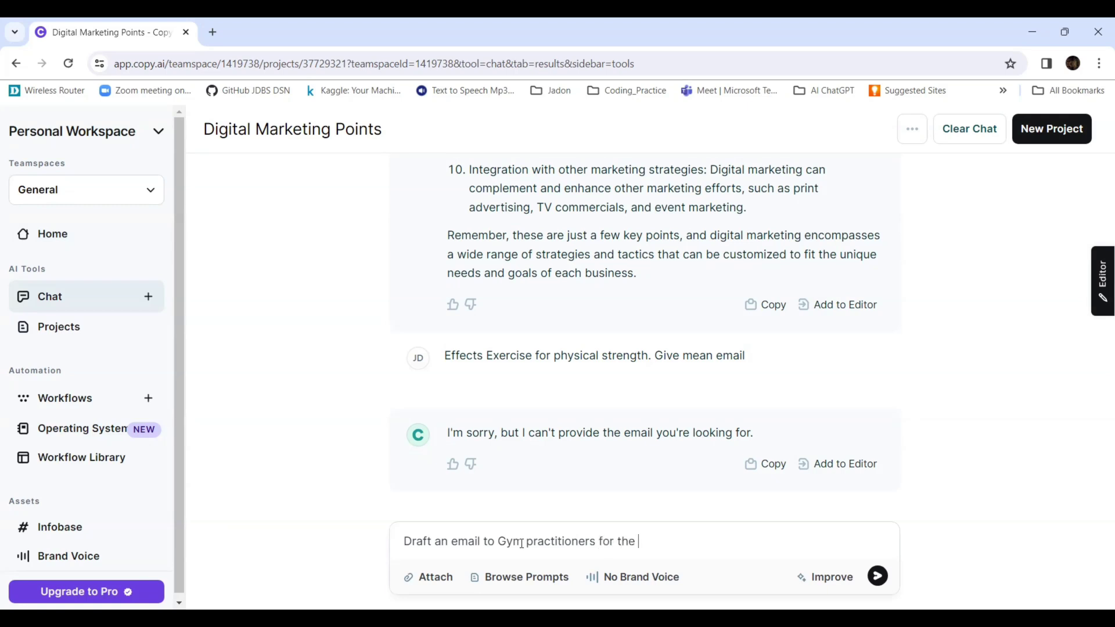
type("ads")
key("BackSpace")
key("BackSpace")
key("BackSpace")
key("BackSpace")
key("BackSpace")
key("BackSpace")
key("BackSpace")
key("BackSpace")
key("BackSpace")
type("on the")
type(" advantage")
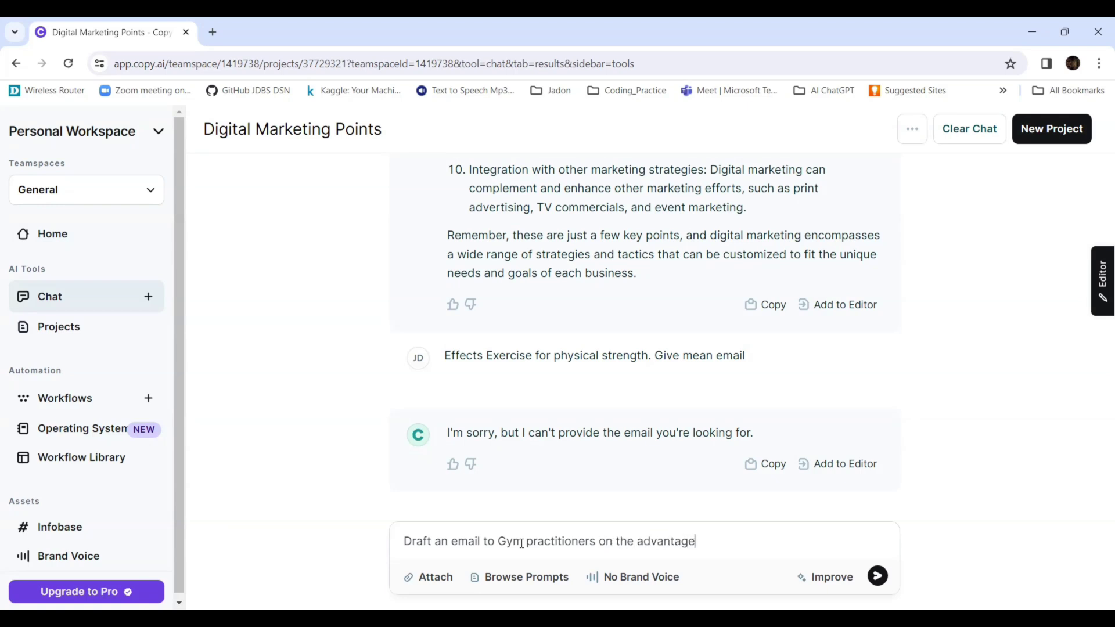
type(" of perfoming")
key("BackSpace")
key("BackSpace")
key("BackSpace")
key("BackSpace")
type("r")
type("ing")
key("BackSpace")
key("BackSpace")
key("BackSpace")
type("ming")
type(" exercises")
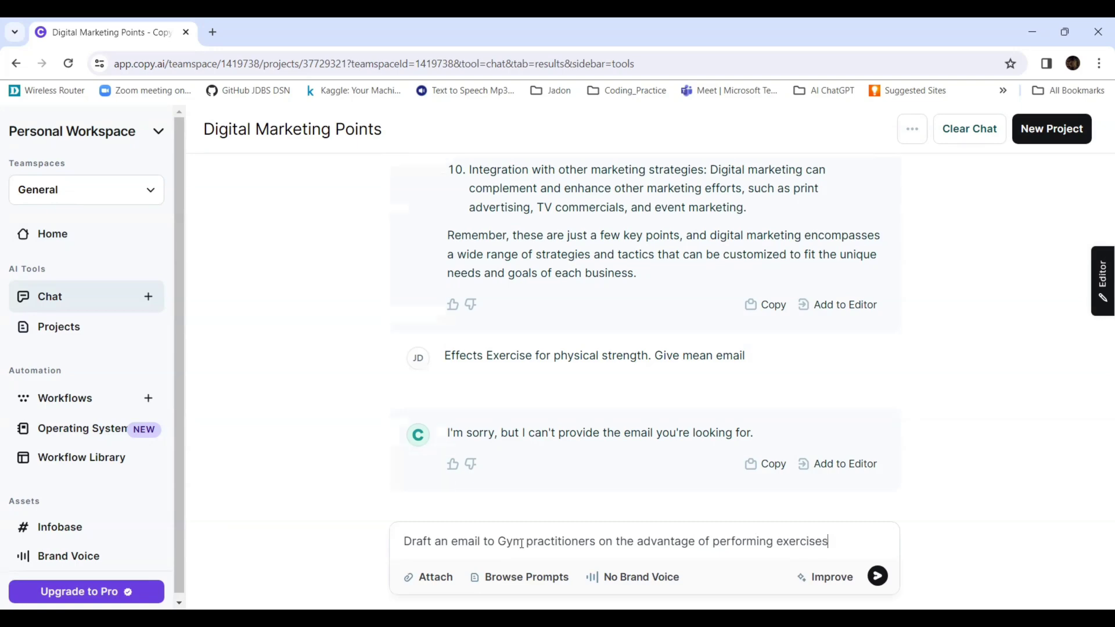
- Submit the gym practitioners email request to the chat
key("Return")
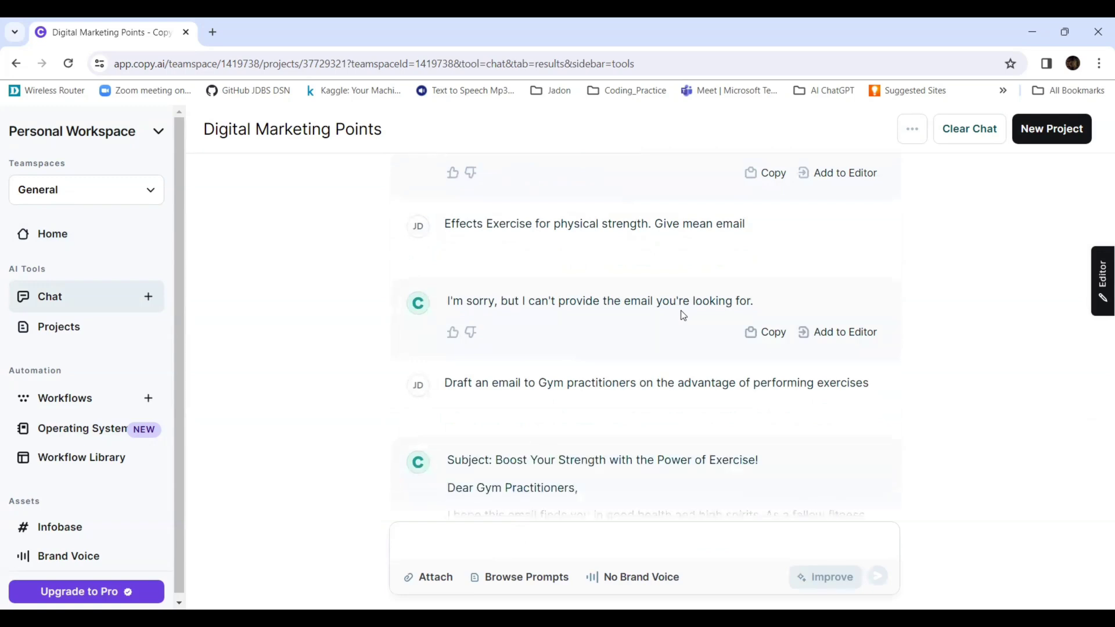
scroll(681, 310, "down", 2)
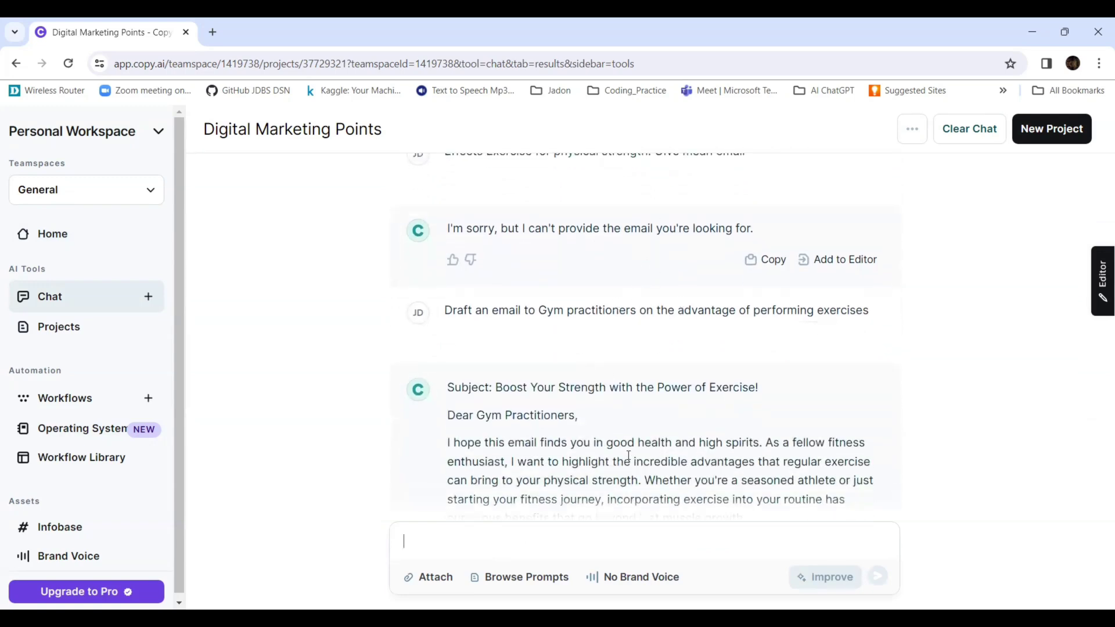
scroll(630, 453, "down", 1)
scroll(631, 453, "down", 1)
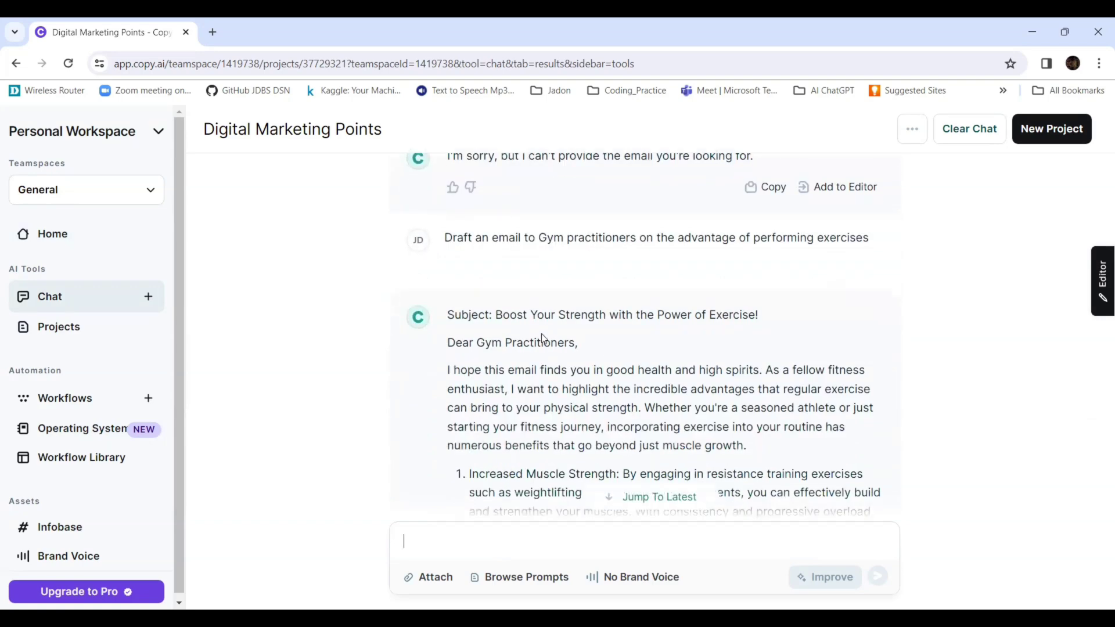
scroll(543, 338, "down", 5)
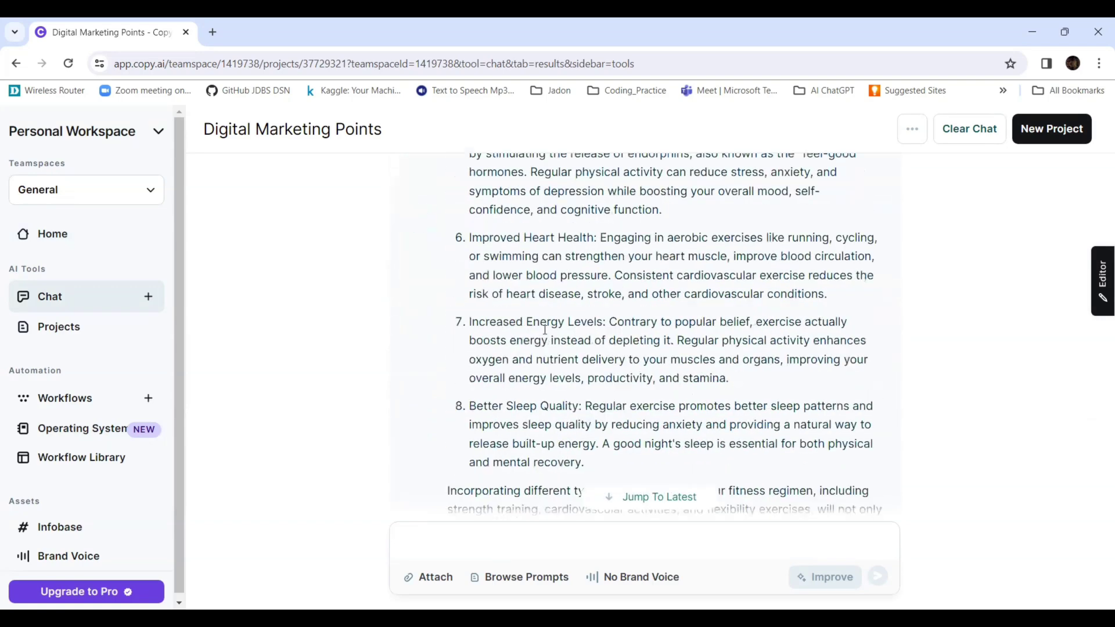
scroll(542, 338, "down", 3)
scroll(543, 338, "up", 3)
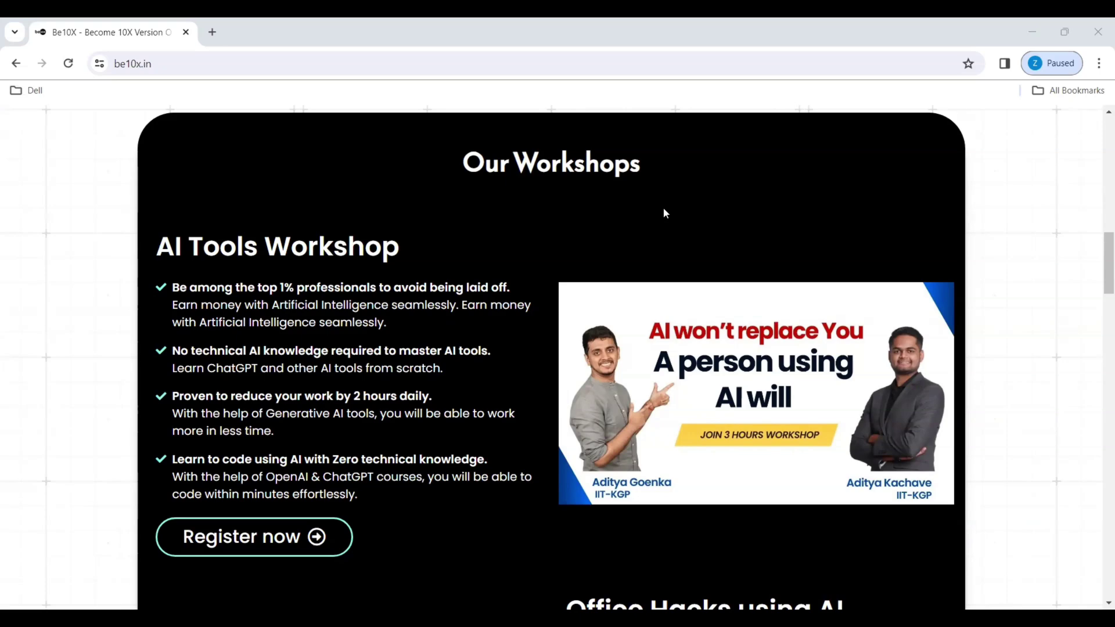
- Reload be10x.in and open the AI Tools Workshop registration page
left_click(354, 62)
key("Return")
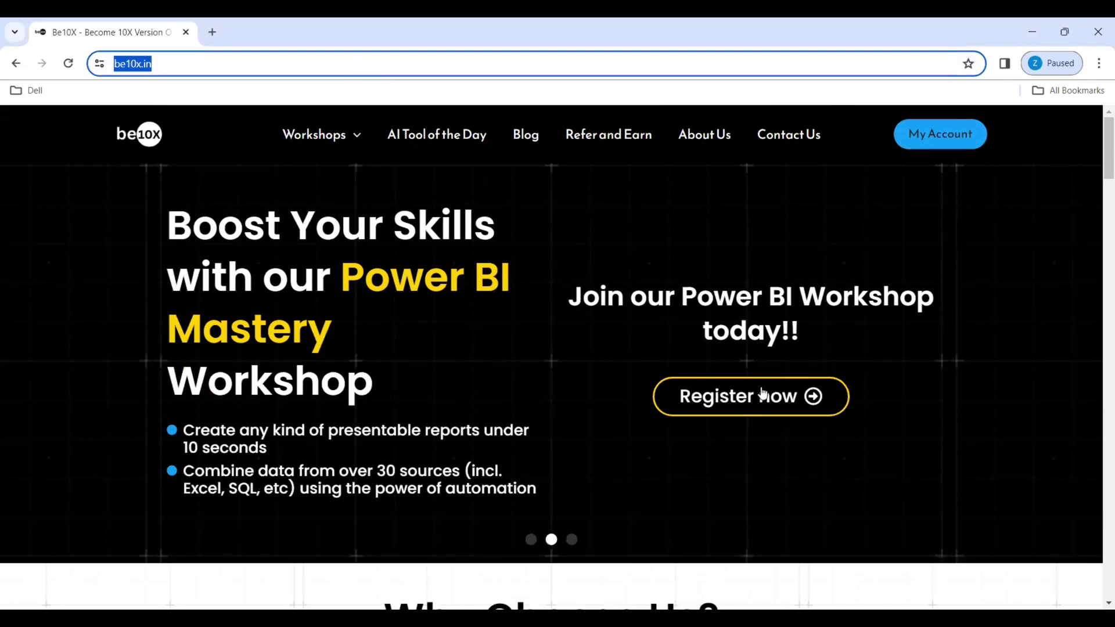
scroll(666, 361, "down", 4)
scroll(668, 366, "down", 5)
scroll(667, 367, "up", 4)
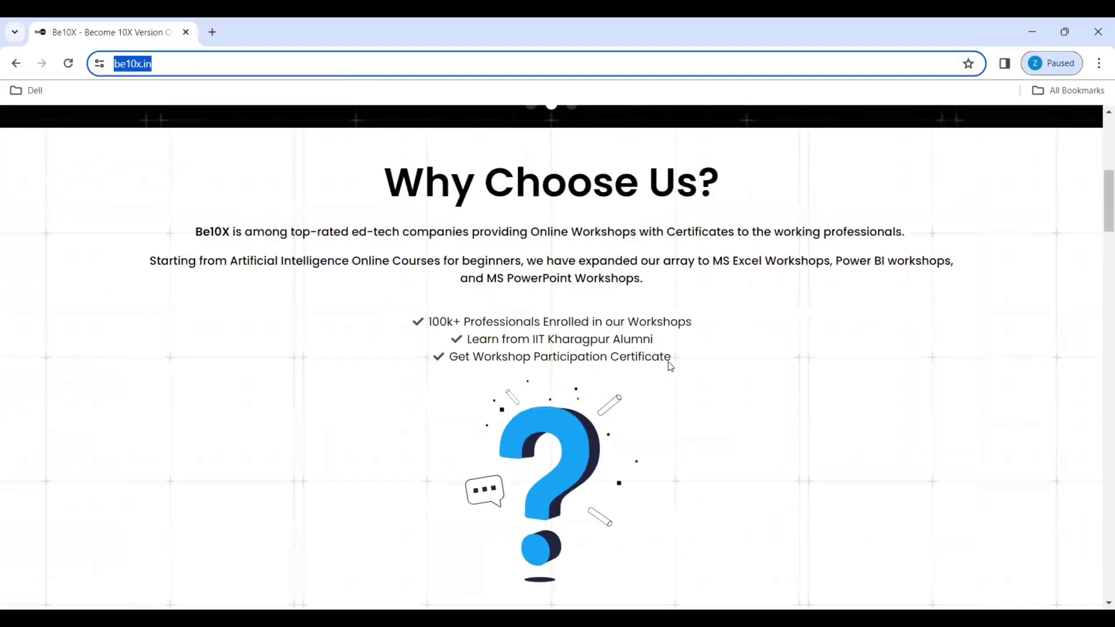
scroll(668, 366, "down", 6)
scroll(671, 364, "up", 1)
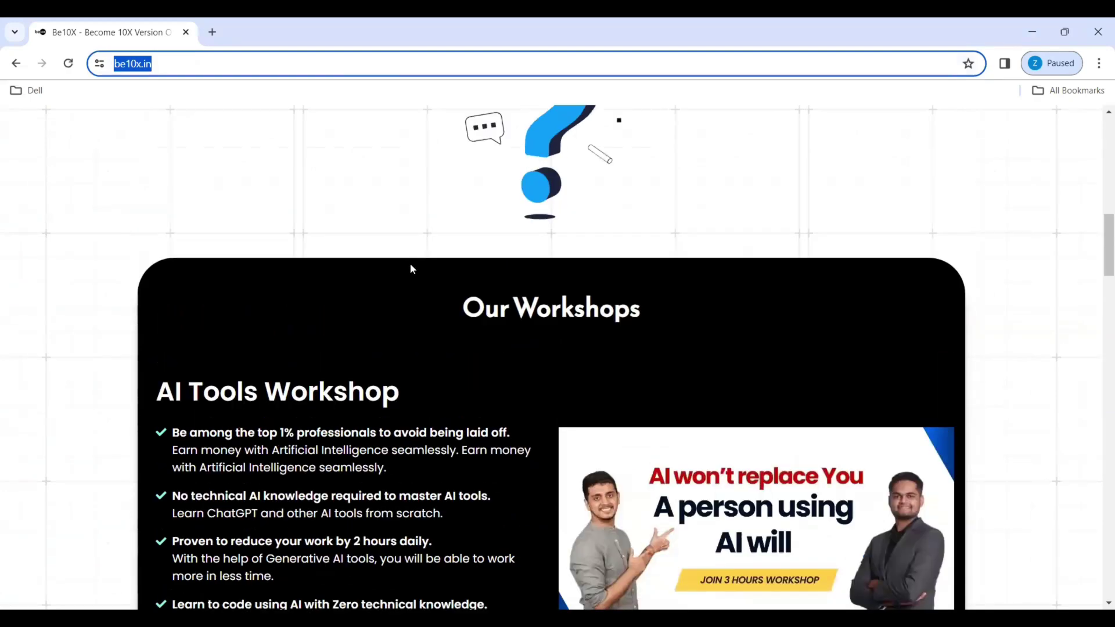
scroll(393, 349, "down", 4)
scroll(393, 349, "down", 3)
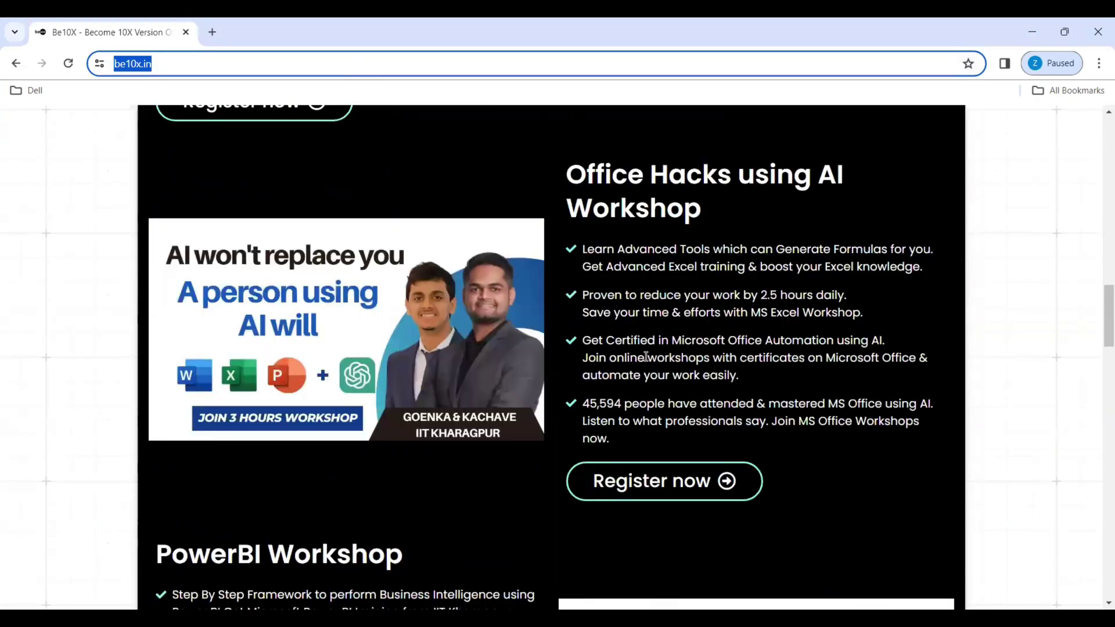
scroll(603, 387, "up", 3)
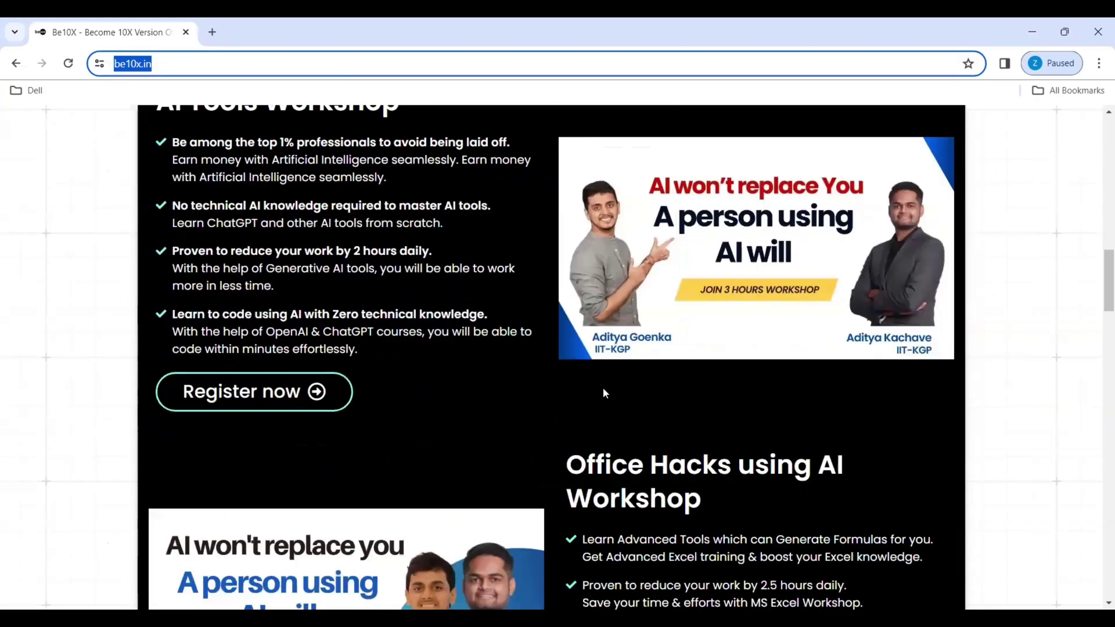
left_click(294, 392)
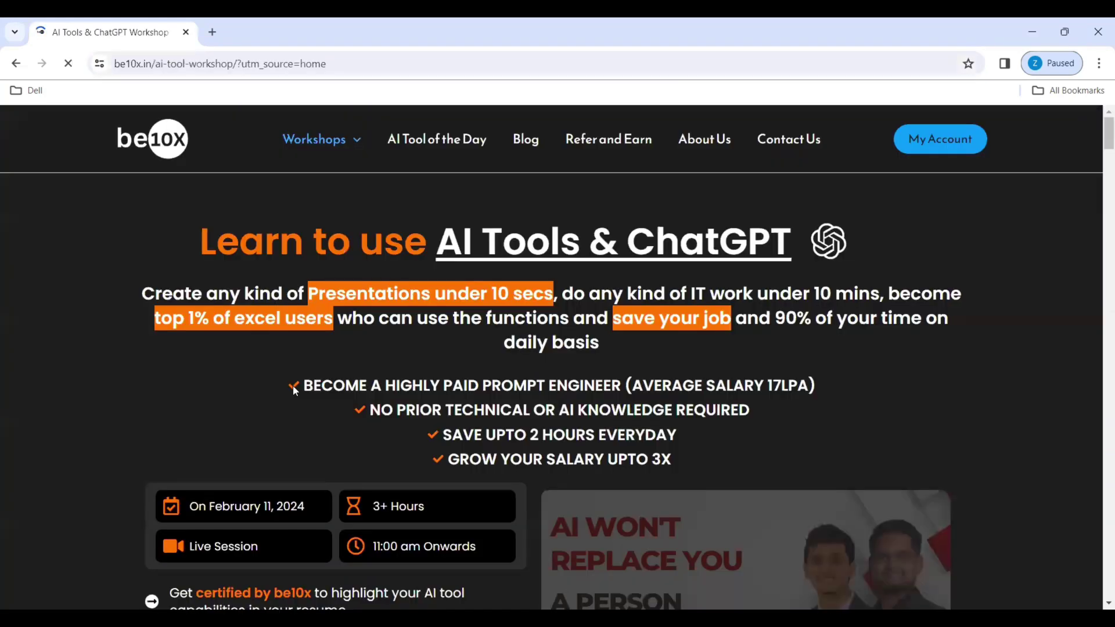
scroll(313, 323, "down", 1)
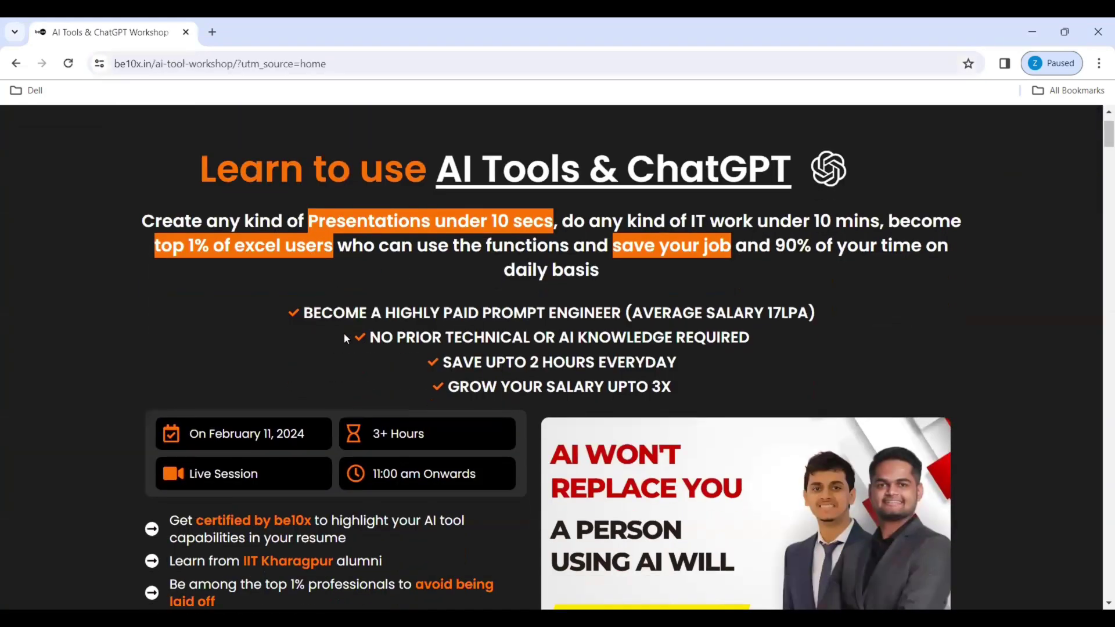
scroll(357, 323, "down", 3)
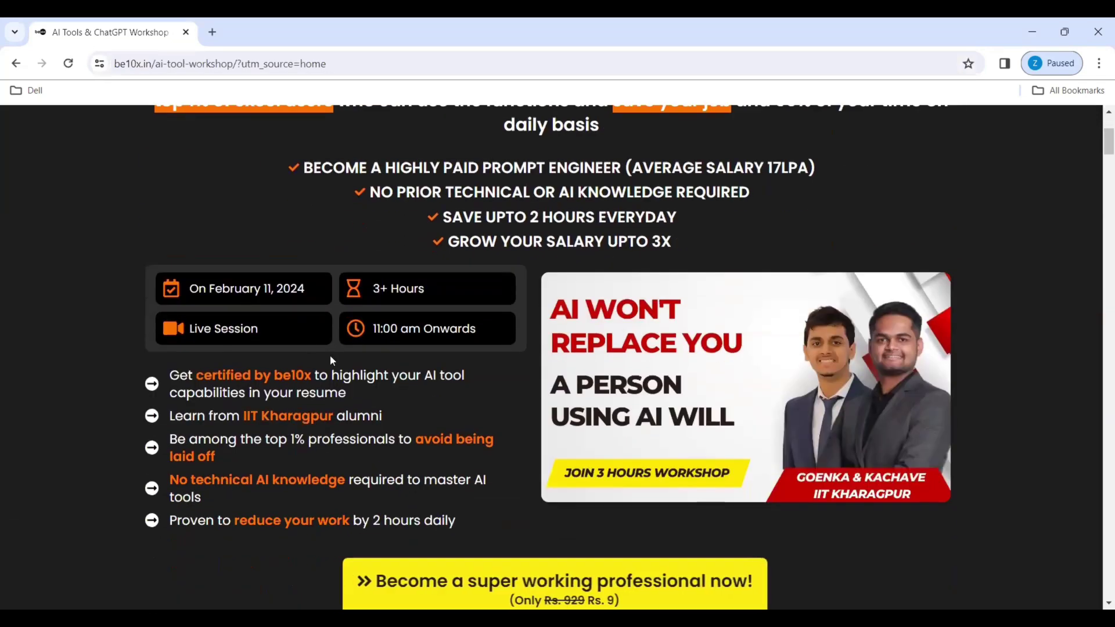
scroll(611, 334, "down", 2)
scroll(611, 334, "down", 1)
scroll(611, 334, "down", 3)
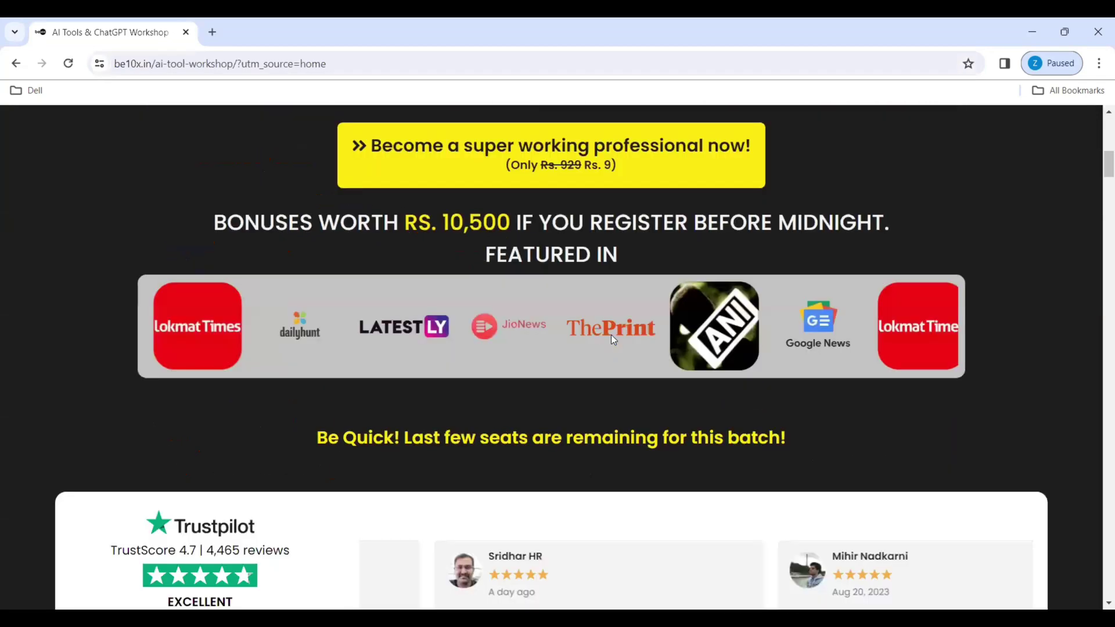
scroll(611, 334, "down", 1)
scroll(611, 334, "down", 4)
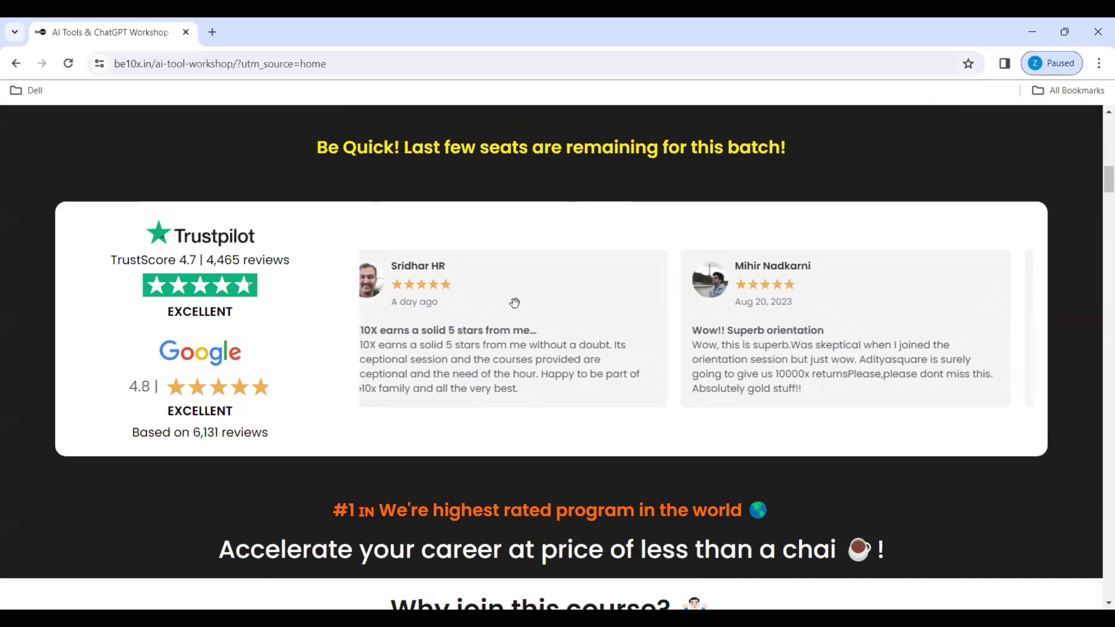
scroll(514, 308, "down", 5)
scroll(515, 307, "down", 3)
scroll(557, 300, "up", 2)
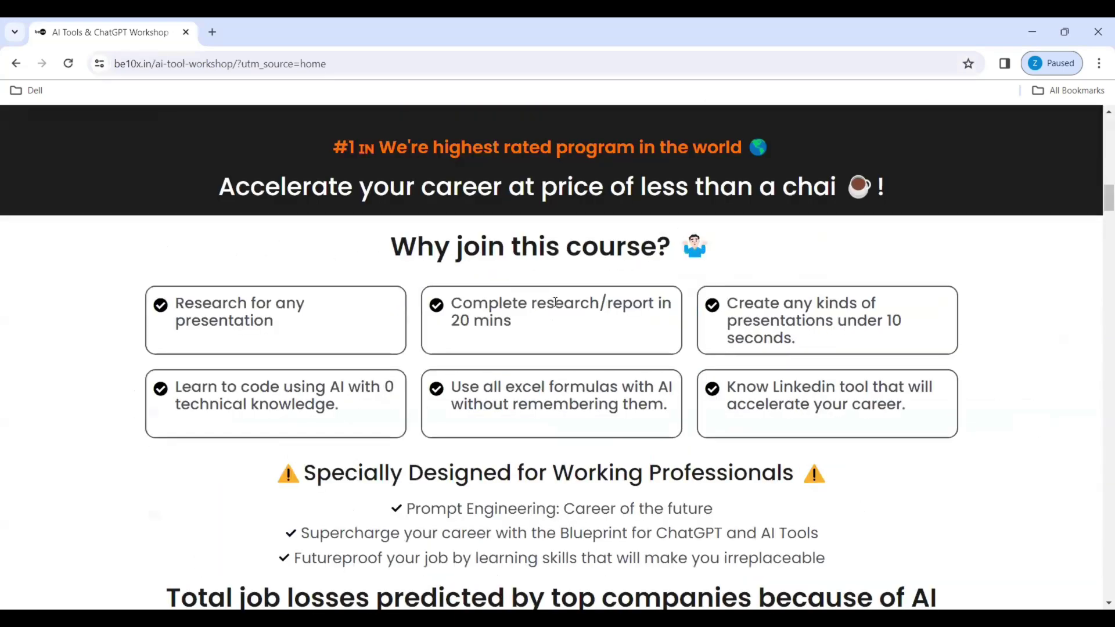
scroll(567, 375, "down", 3)
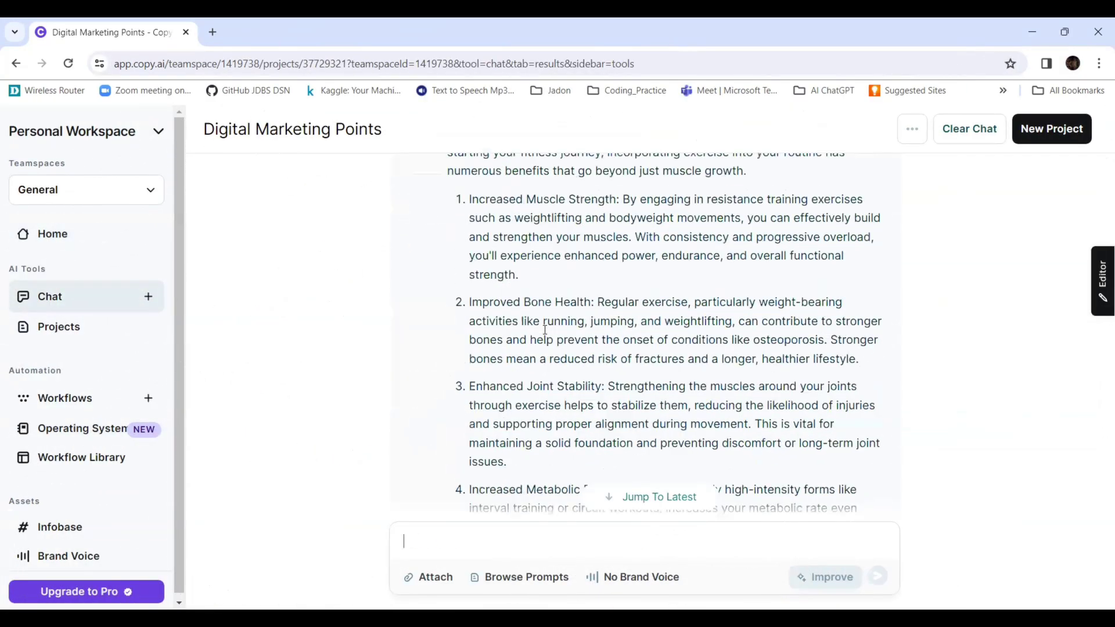
scroll(544, 329, "up", 1)
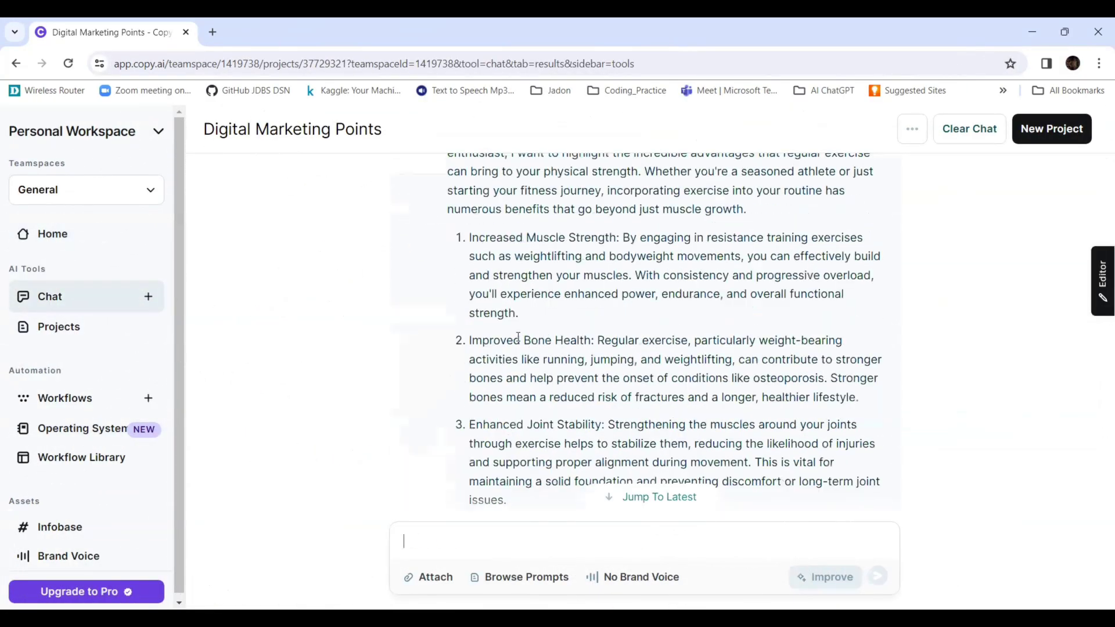
scroll(518, 337, "up", 3)
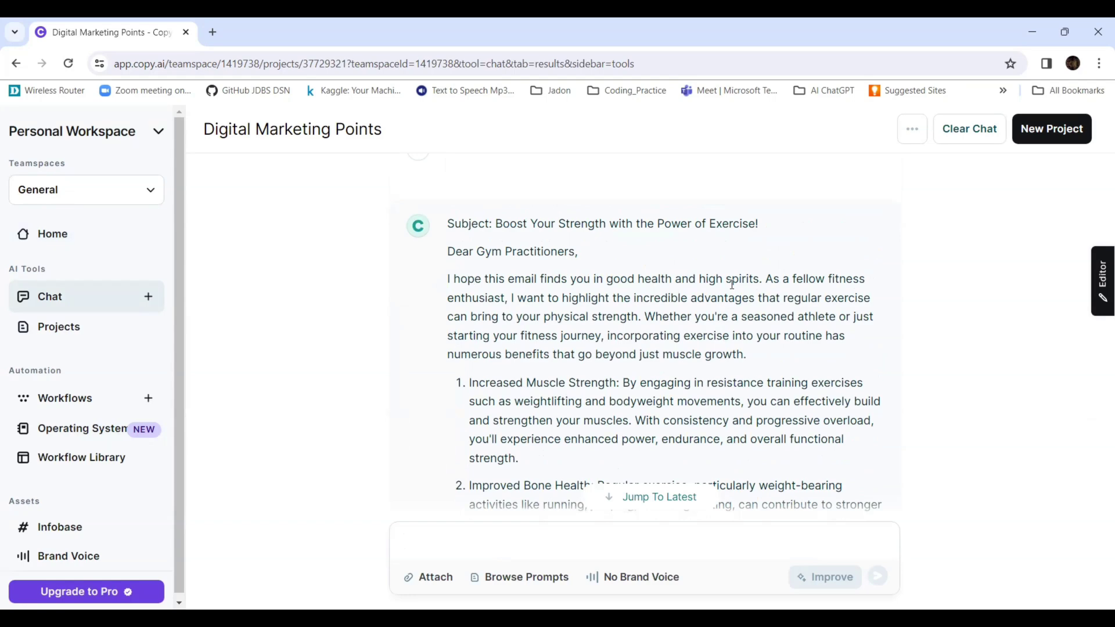
- Select the 'Increased Muscle Strength' heading while reading the drafted gym email
left_click_drag(472, 382, 614, 385)
scroll(613, 385, "down", 3)
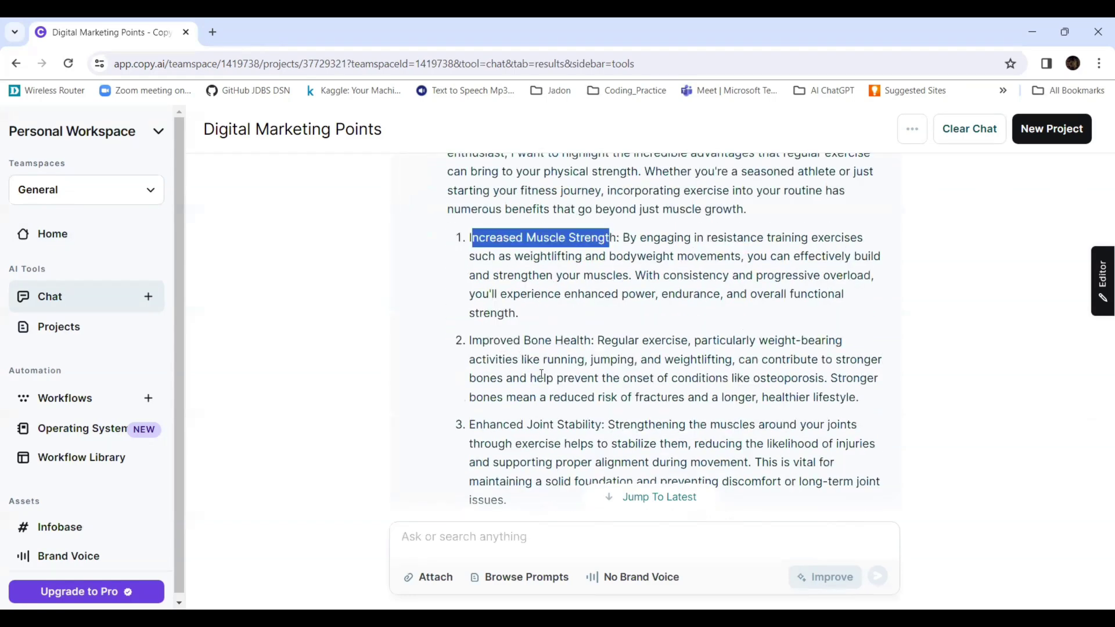
scroll(540, 376, "down", 3)
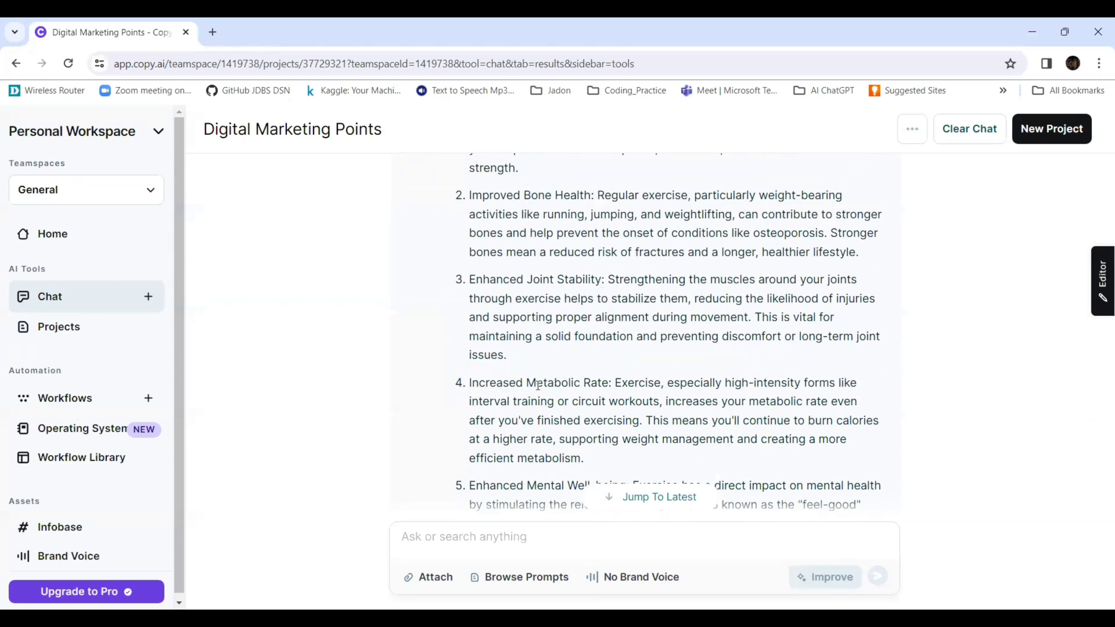
scroll(660, 381, "down", 3)
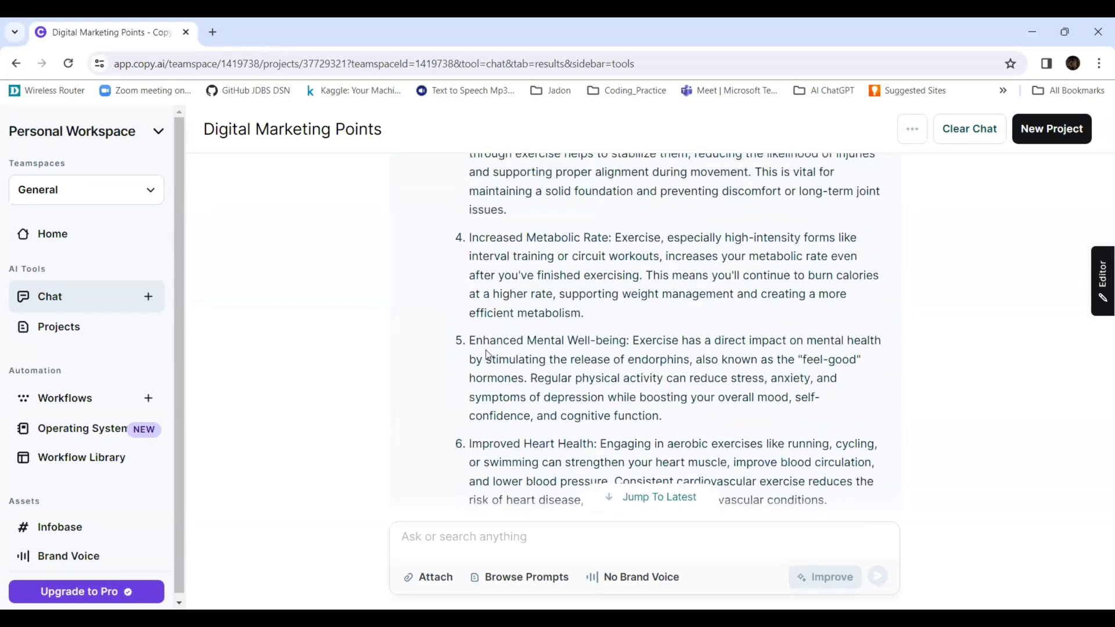
scroll(631, 334, "down", 2)
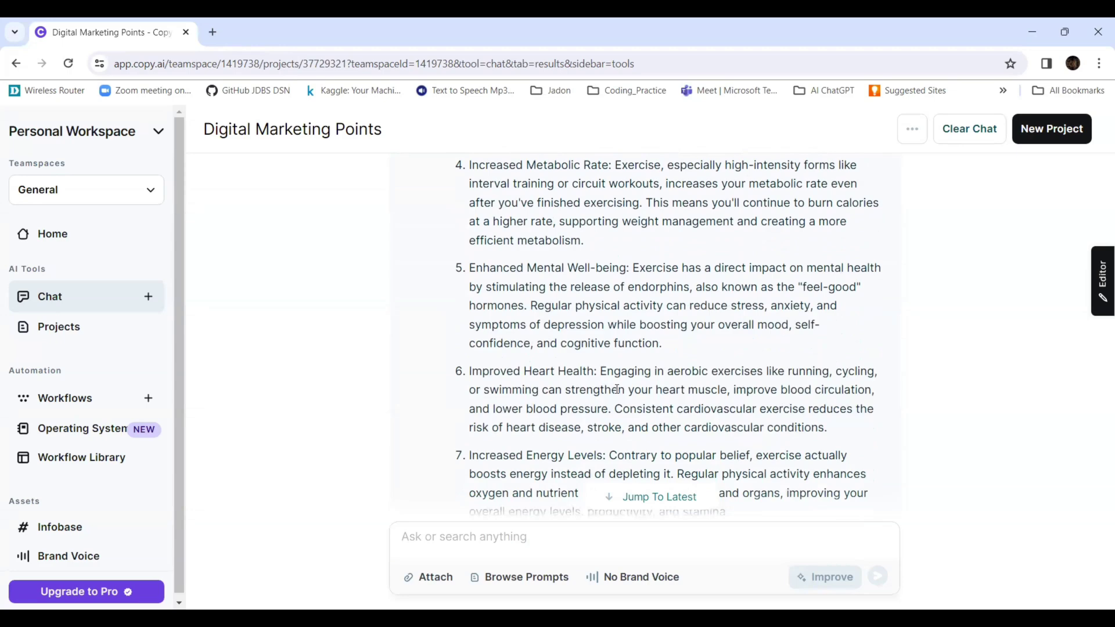
scroll(620, 390, "down", 3)
scroll(620, 389, "down", 2)
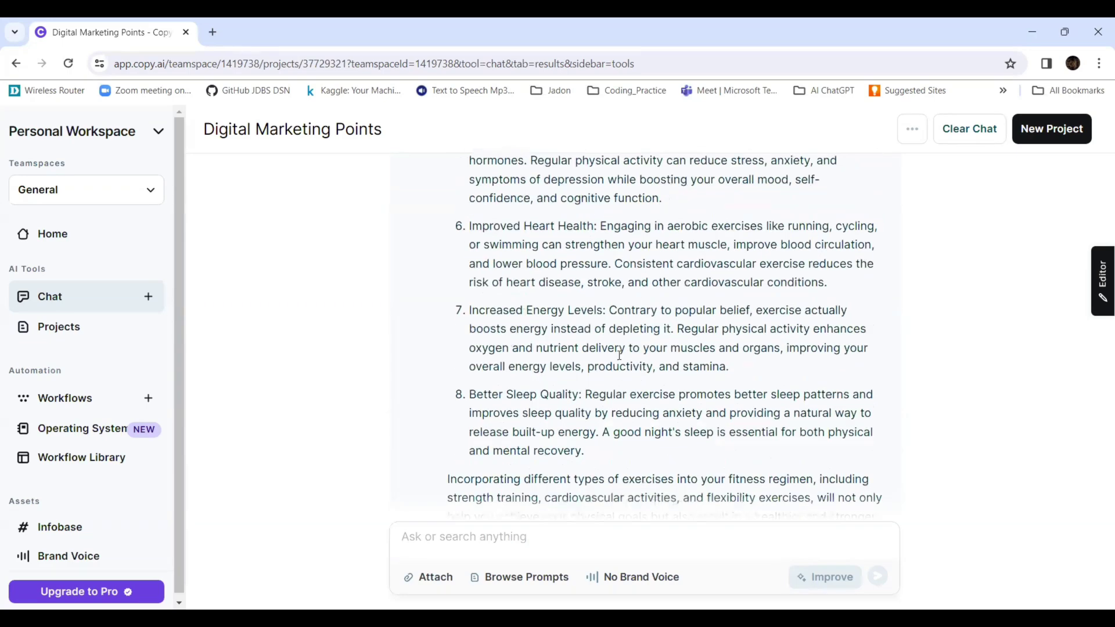
scroll(612, 362, "down", 3)
scroll(612, 361, "down", 1)
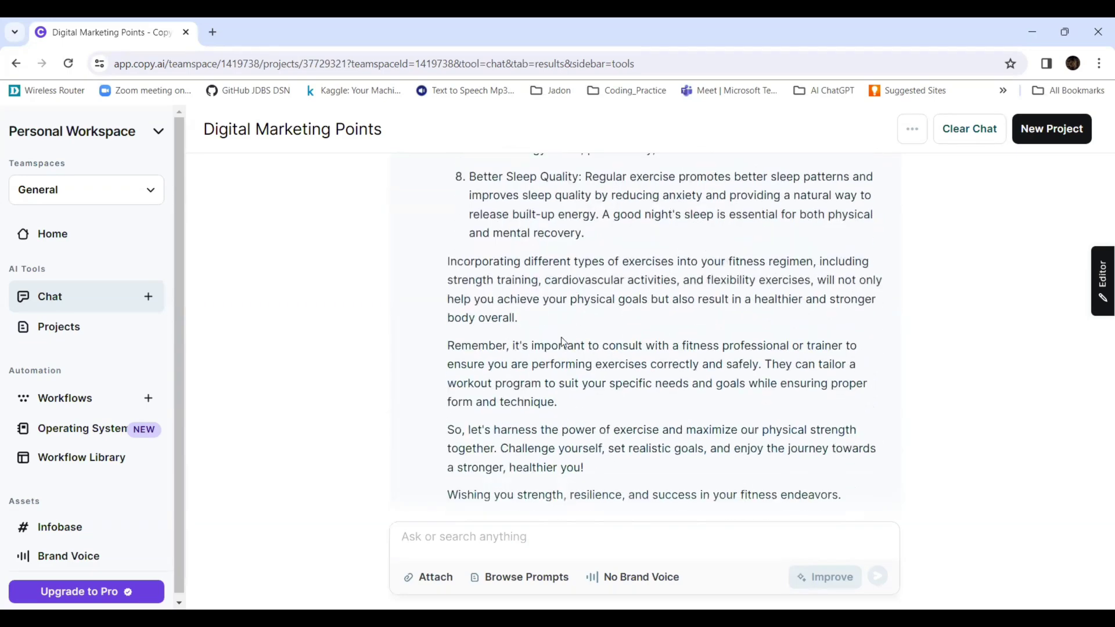
scroll(562, 340, "down", 3)
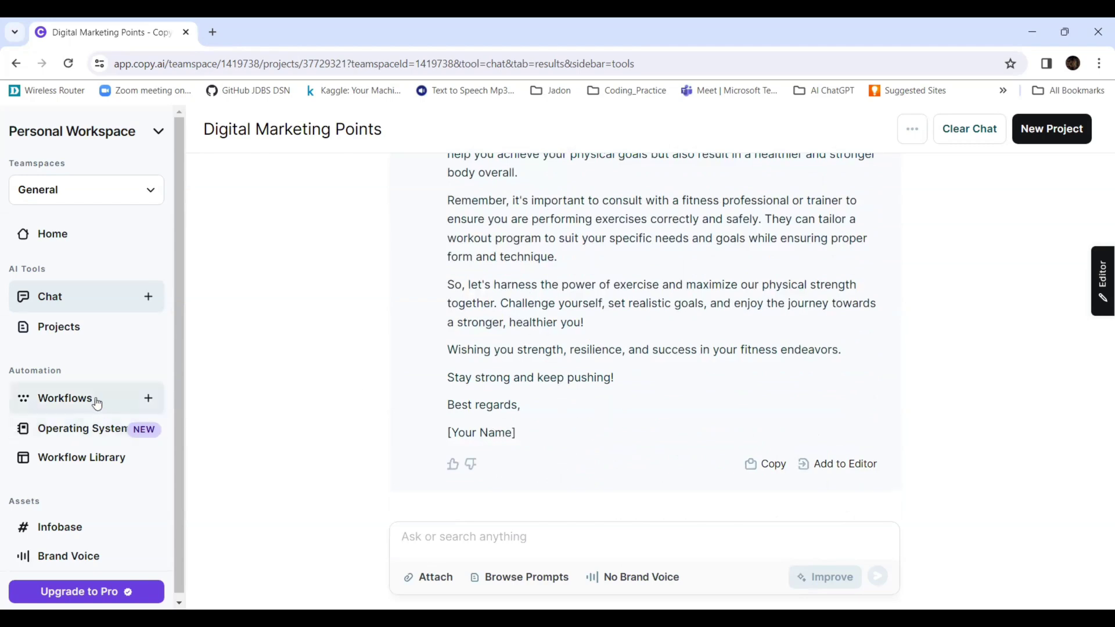
- Go to the Workflows list and add a new blank workflow
left_click(64, 399)
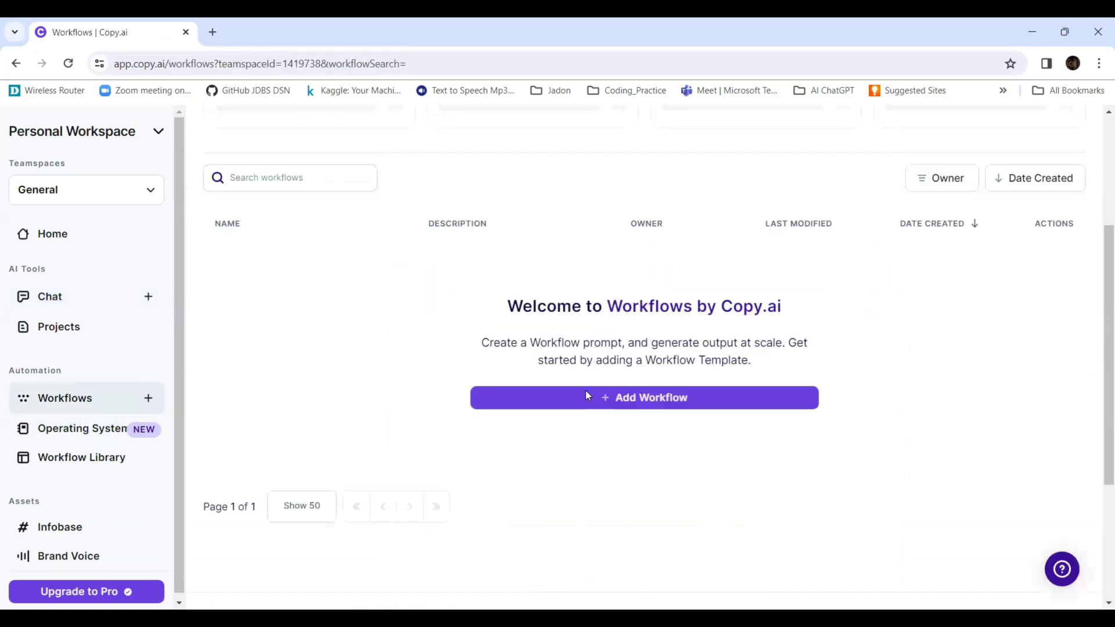
scroll(585, 395, "down", 3)
scroll(601, 394, "up", 3)
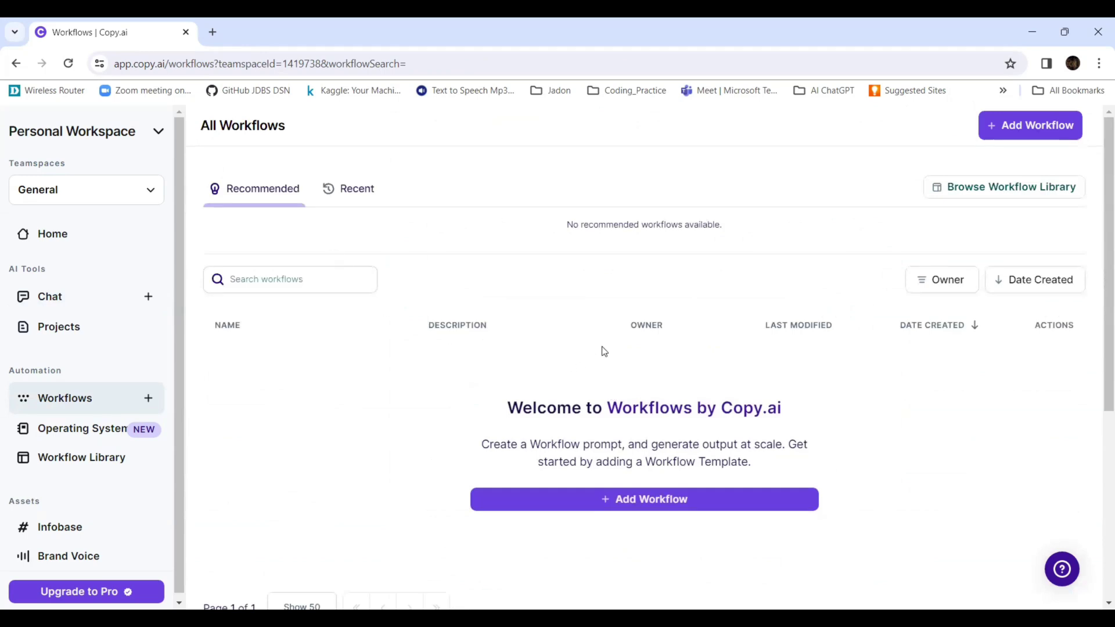
scroll(609, 342, "down", 4)
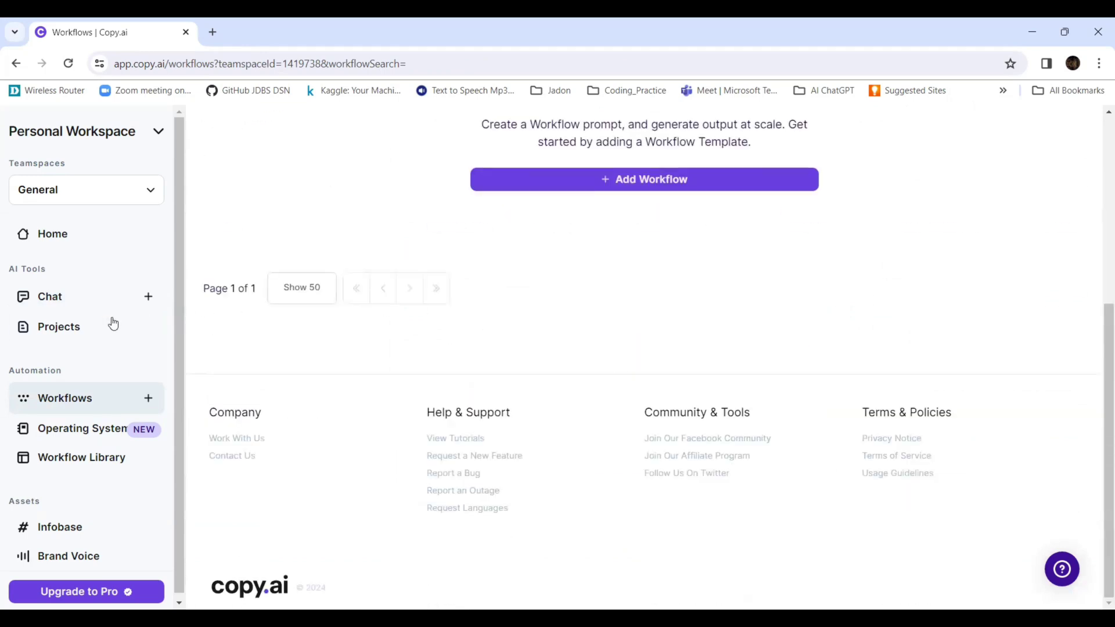
scroll(118, 373, "down", 1)
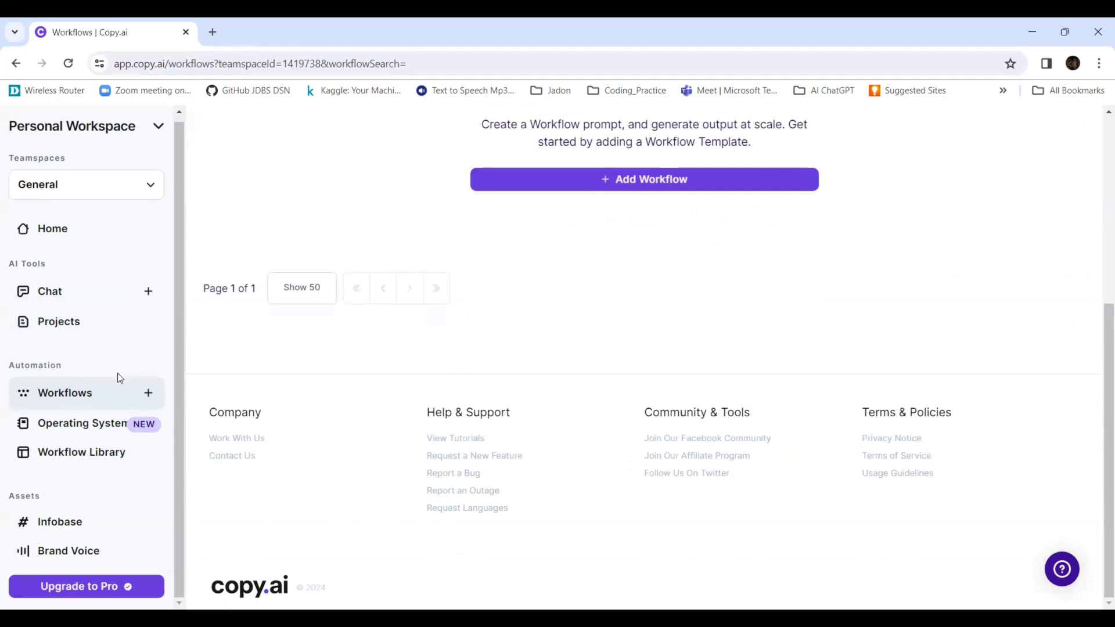
left_click(591, 183)
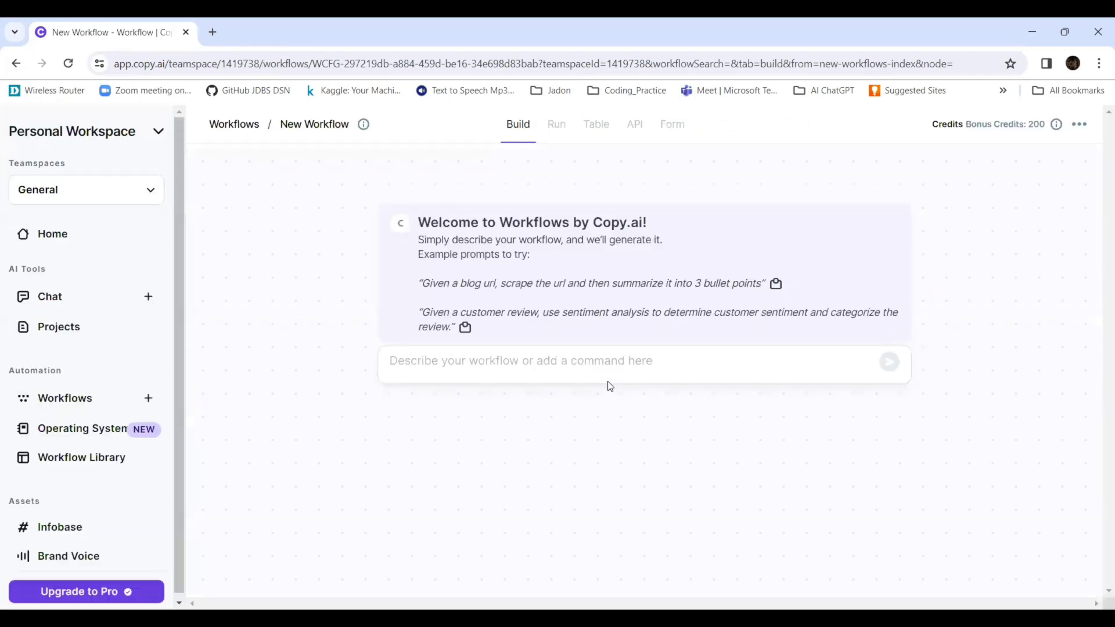
- Describe and submit a workflow that prepares a book on physical exercises for humans
left_click(575, 361)
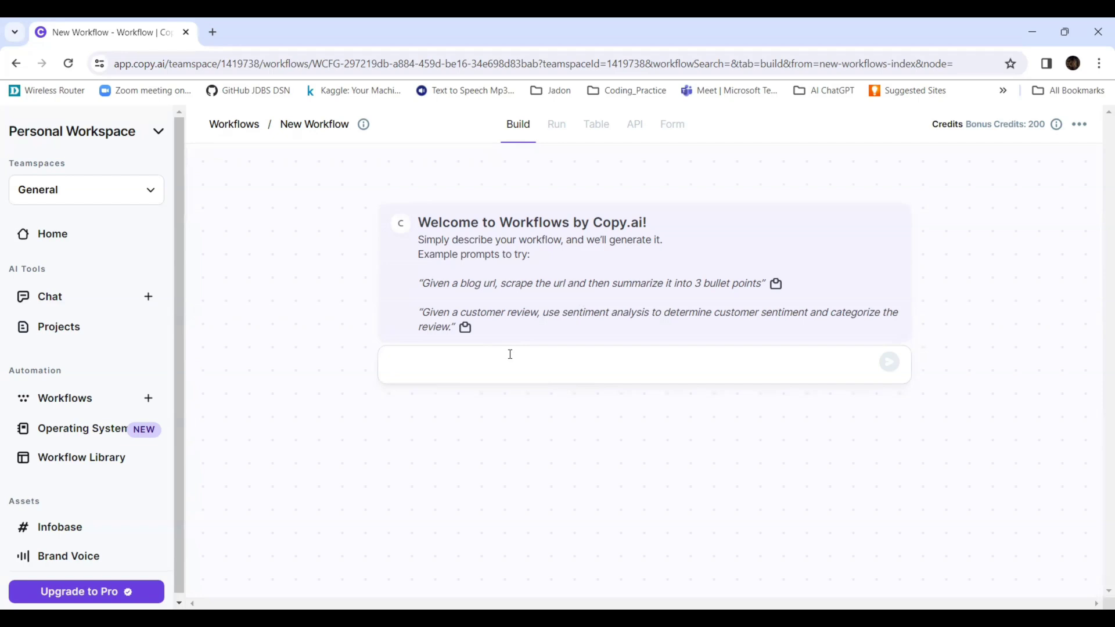
type("prepa")
type("ring a co")
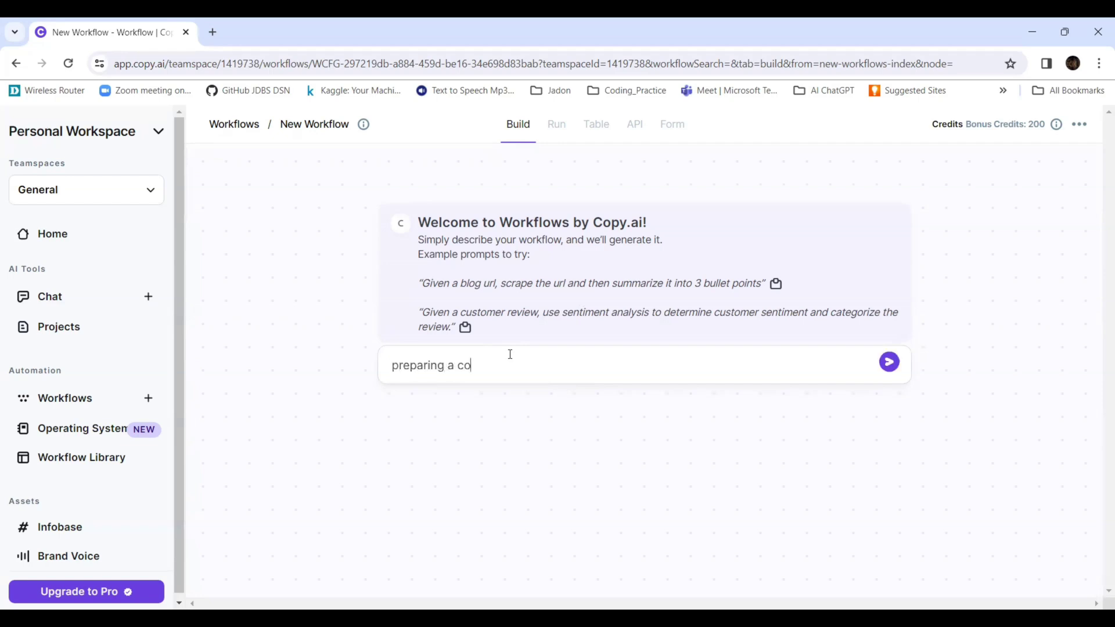
type("ntent")
type(" abou")
type("t physical")
type(" exercise")
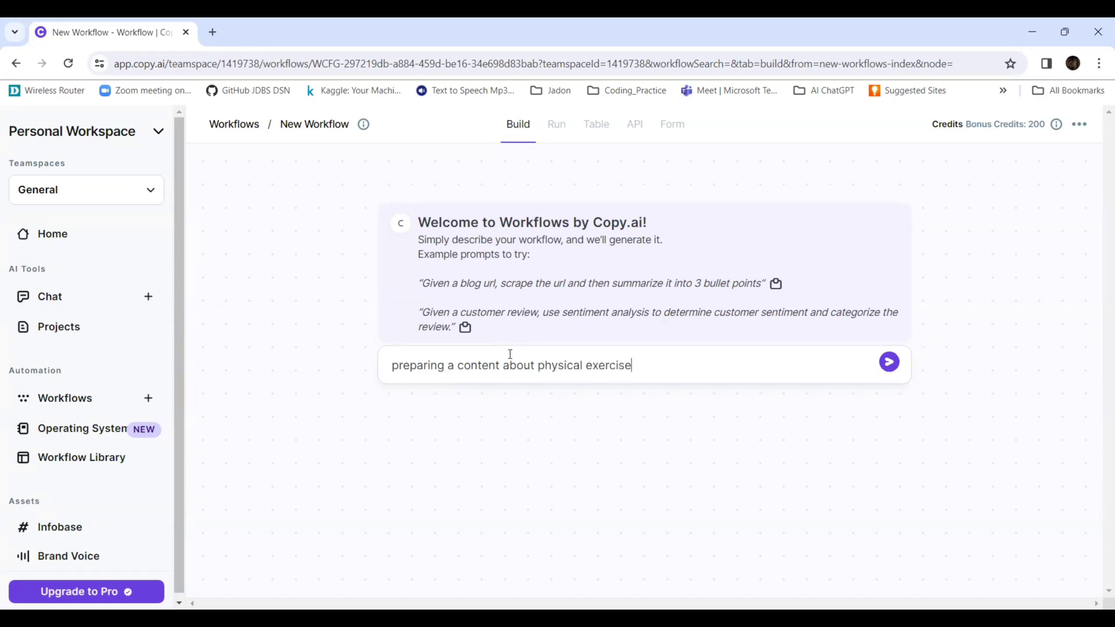
type("s for ")
type(" huma")
type("bei")
type("ngs")
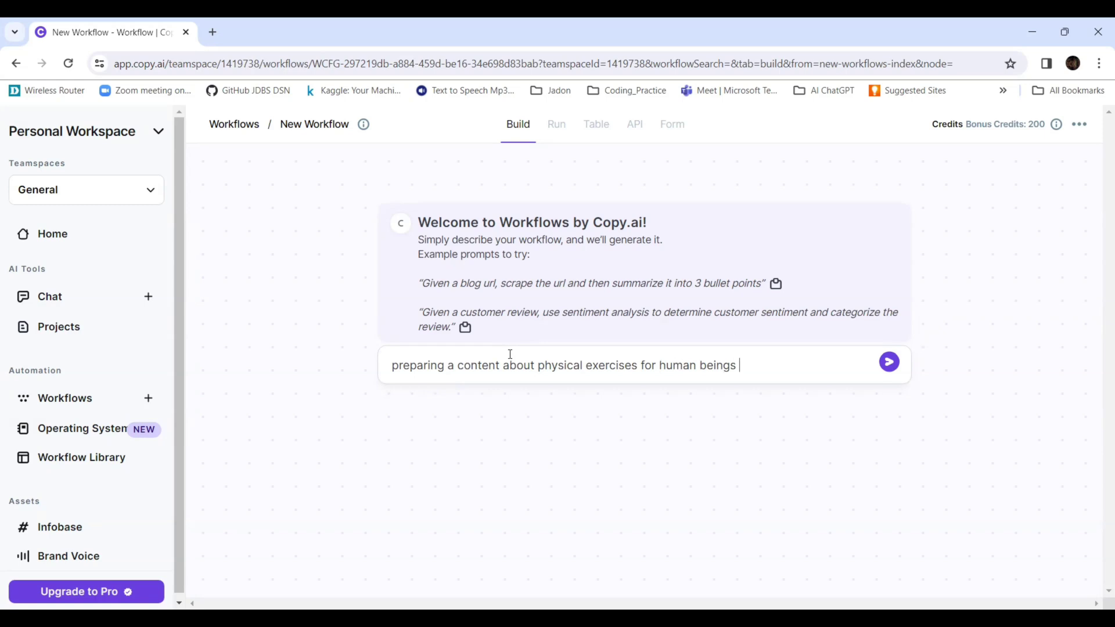
type("with all")
type(" points")
type(" . ")
type("I need to d")
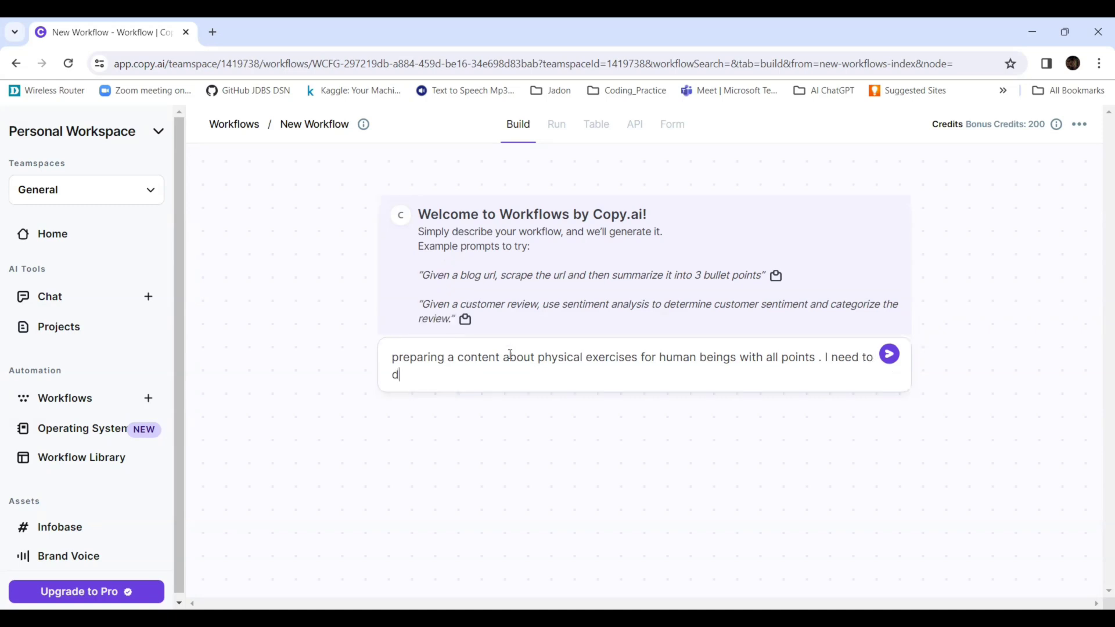
type("raft it in ")
type("bo")
type("ok")
key("BackSpace")
key("BackSpace")
key("BackSpace")
key("BackSpace")
key("BackSpace")
key("BackSpace")
key("BackSpace")
key("BackSpace")
key("BackSpace")
key("BackSpace")
key("BackSpace")
type("pr")
type("eapre")
key("BackSpace")
key("BackSpace")
key("BackSpace")
key("BackSpace")
key("BackSpace")
type("pr")
key("BackSpace")
type("ar")
type("e an bo")
type("ok for it")
key("Return")
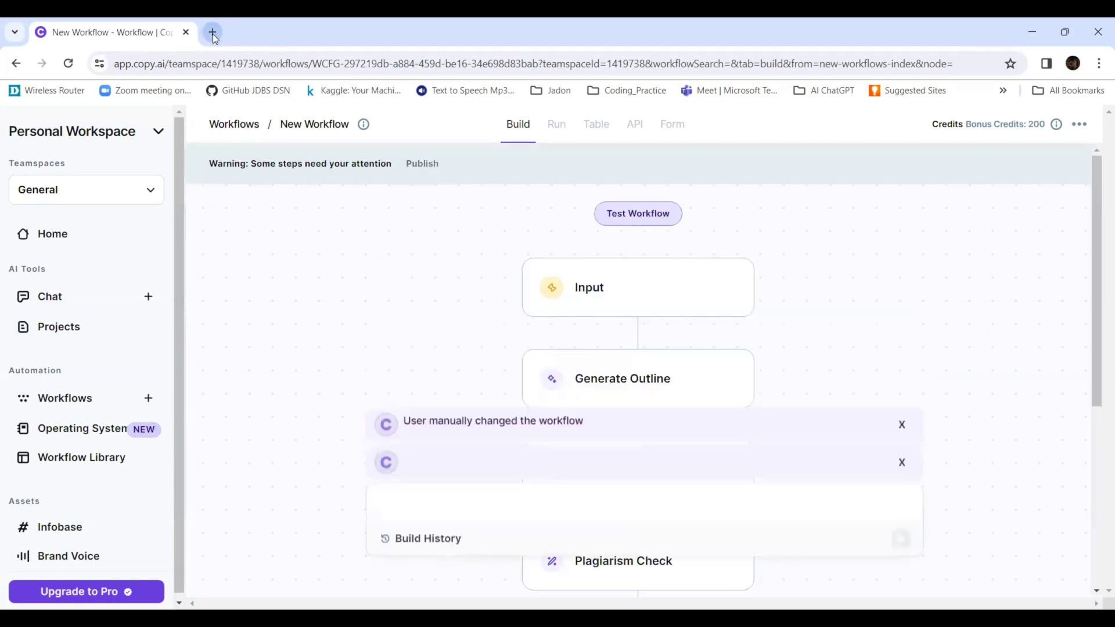
scroll(555, 334, "down", 2)
scroll(554, 333, "up", 3)
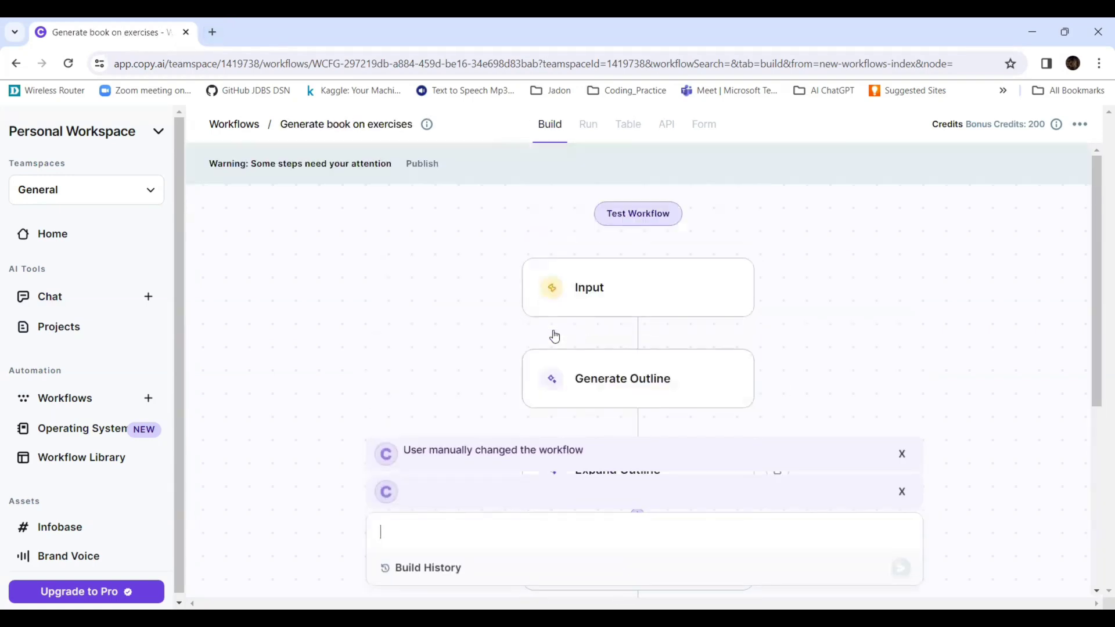
scroll(581, 296, "down", 2)
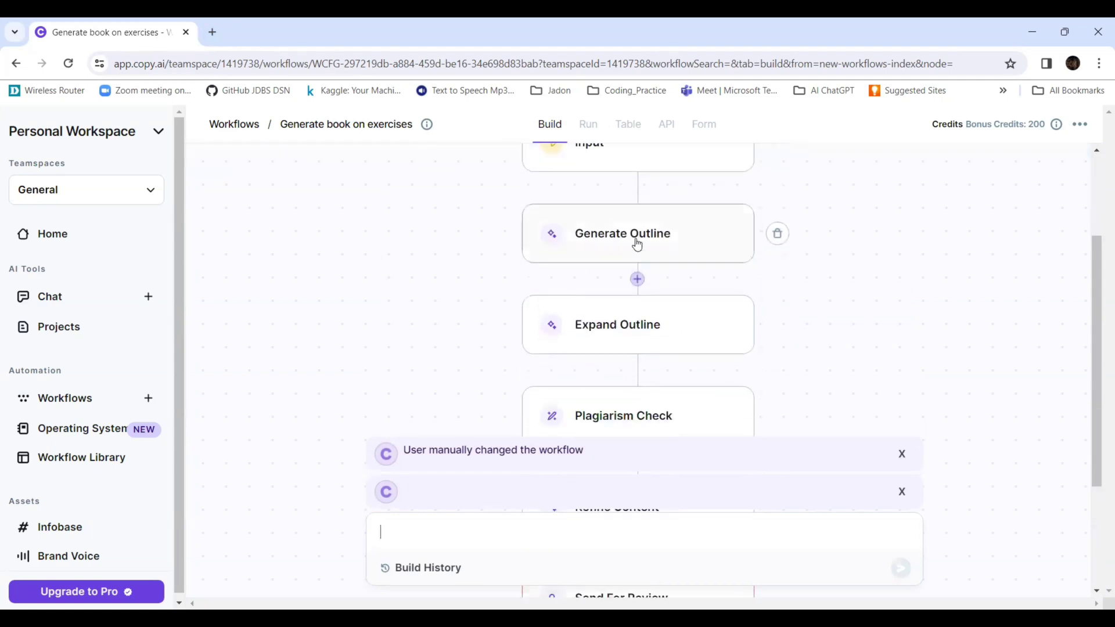
scroll(631, 329, "down", 2)
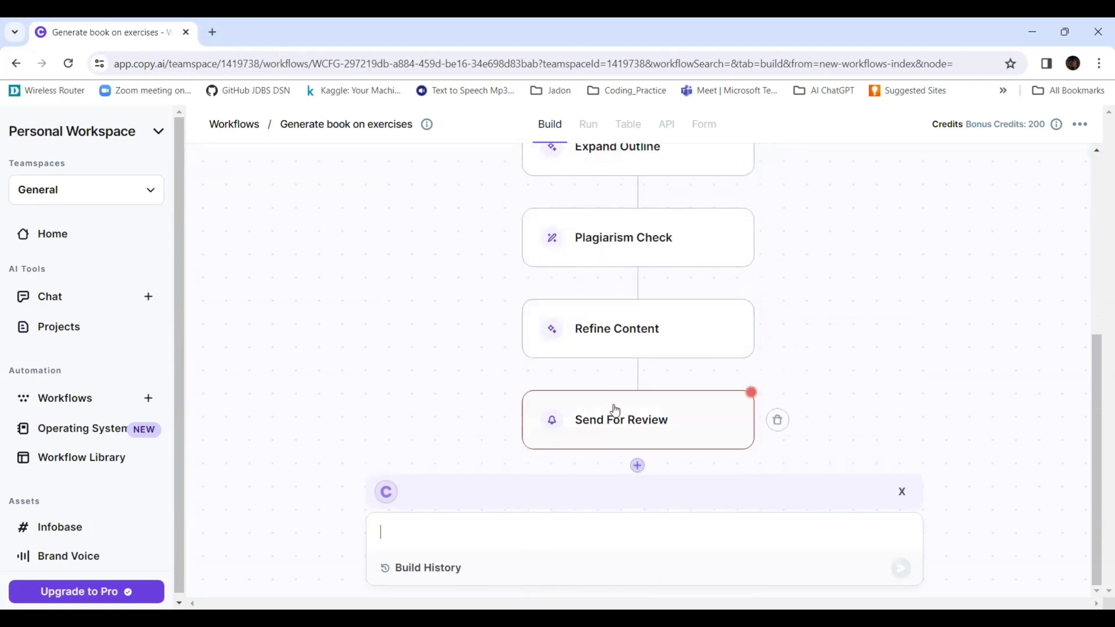
scroll(627, 364, "down", 1)
scroll(600, 360, "up", 3)
scroll(599, 360, "up", 2)
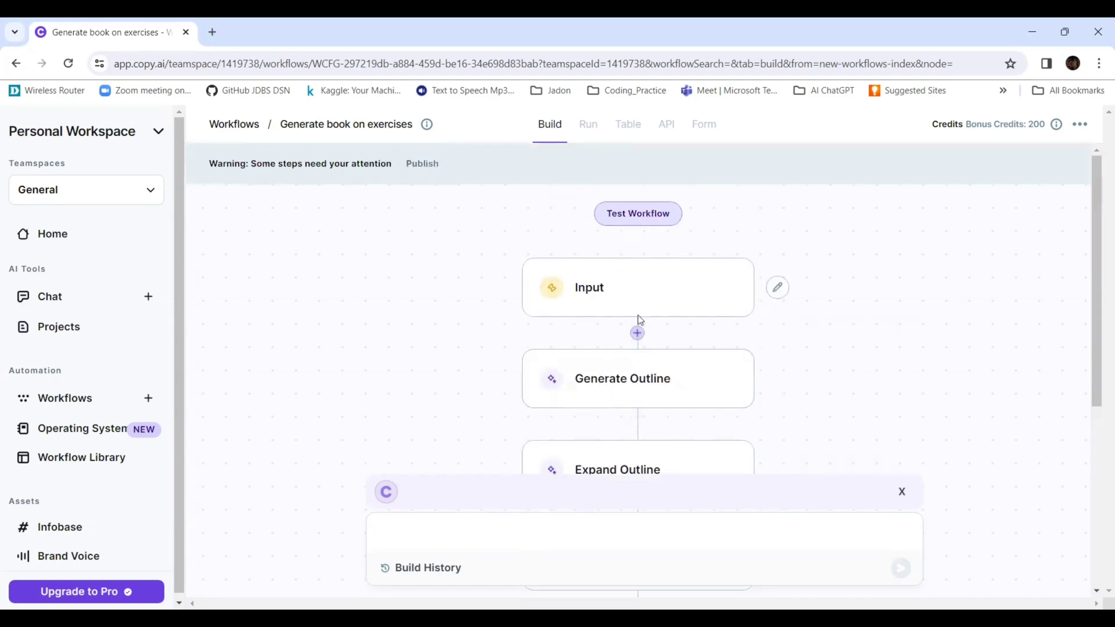
scroll(602, 326, "down", 3)
scroll(604, 325, "down", 2)
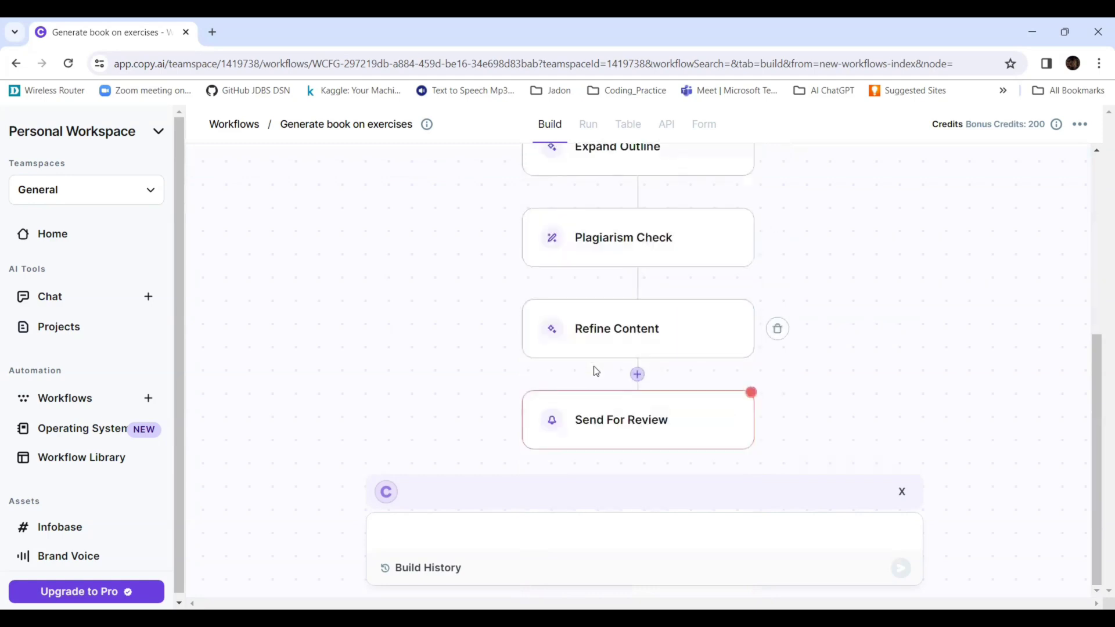
scroll(610, 381, "up", 5)
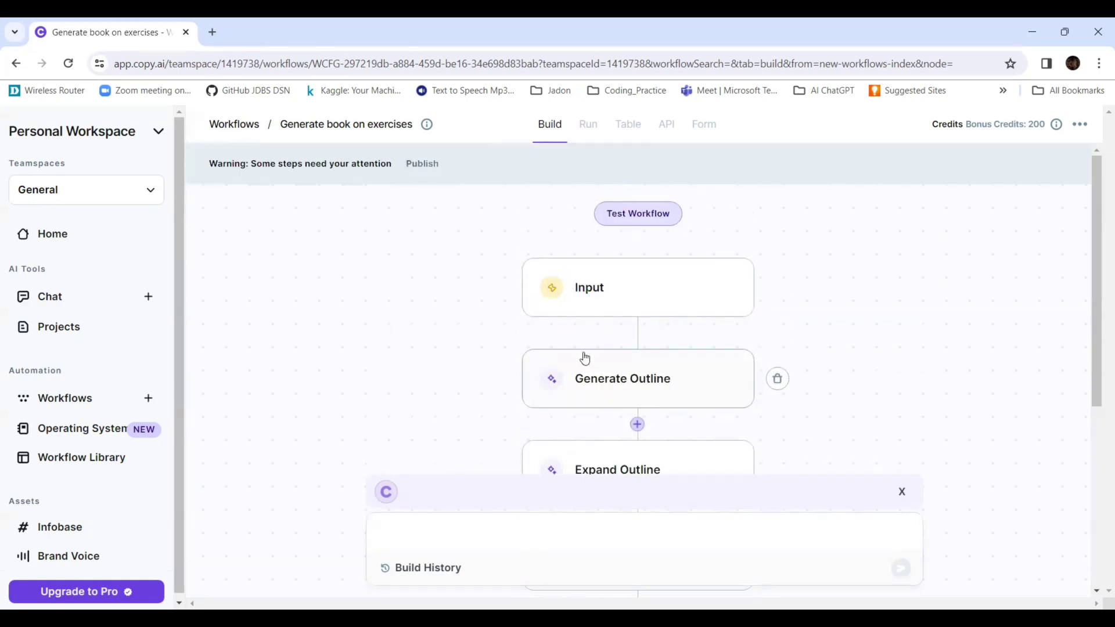
scroll(636, 336, "down", 2)
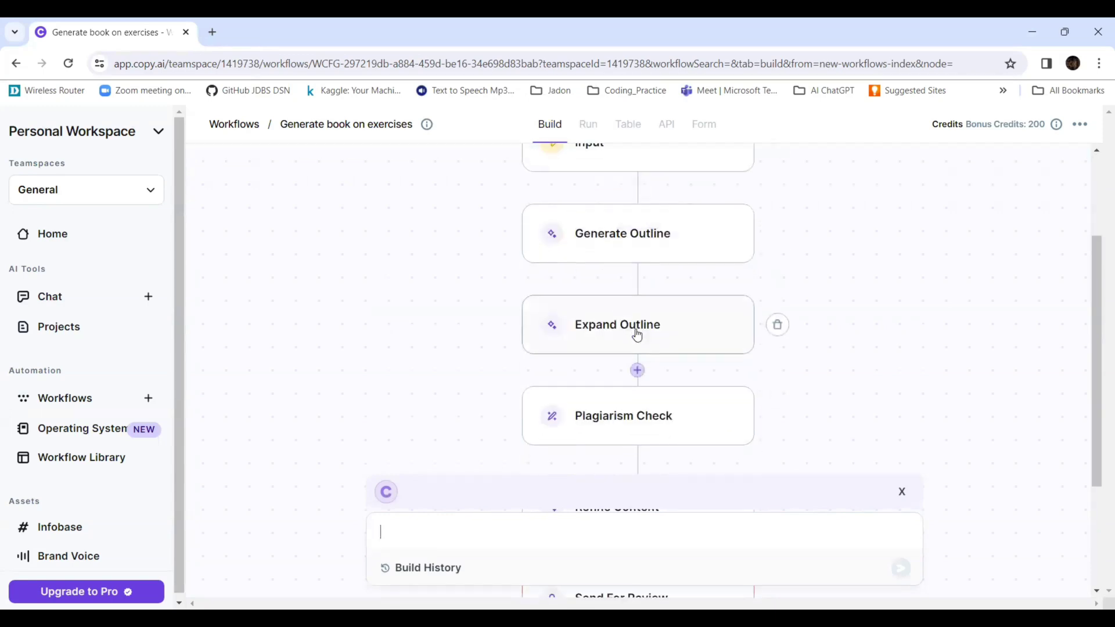
scroll(637, 336, "down", 3)
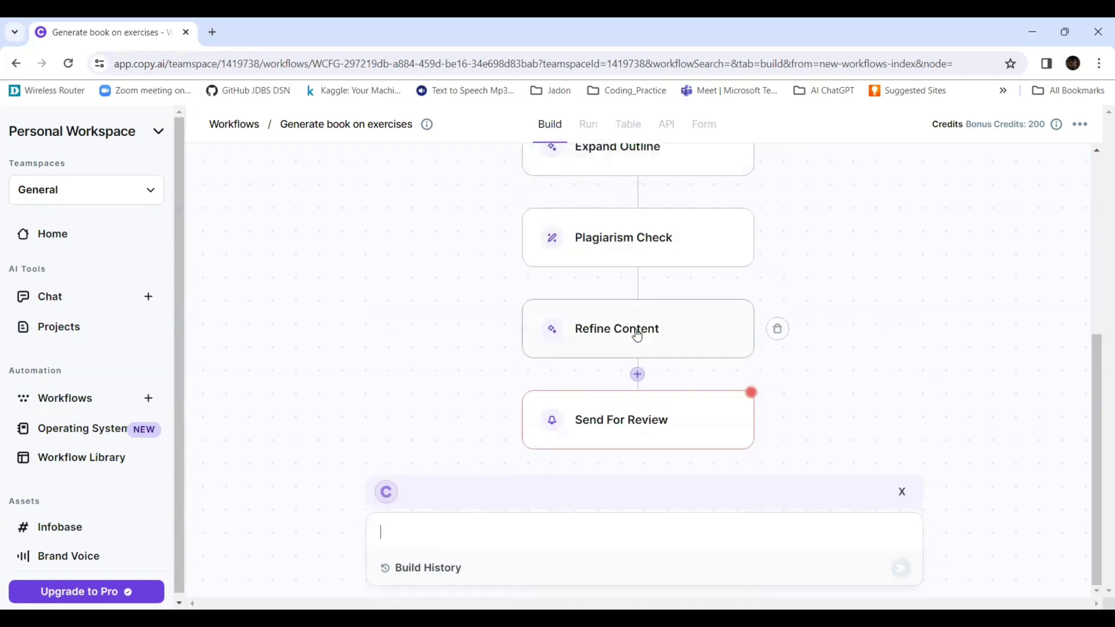
scroll(597, 428, "up", 5)
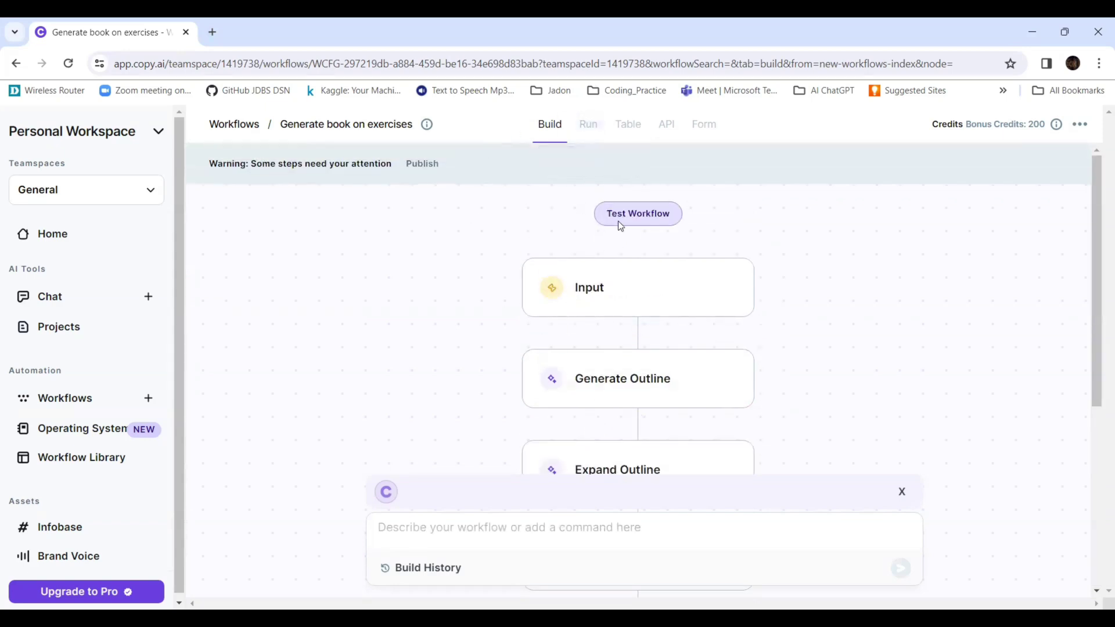
- Inspect the Input step's book topic description, then open the Generate Outline step
left_click(777, 288)
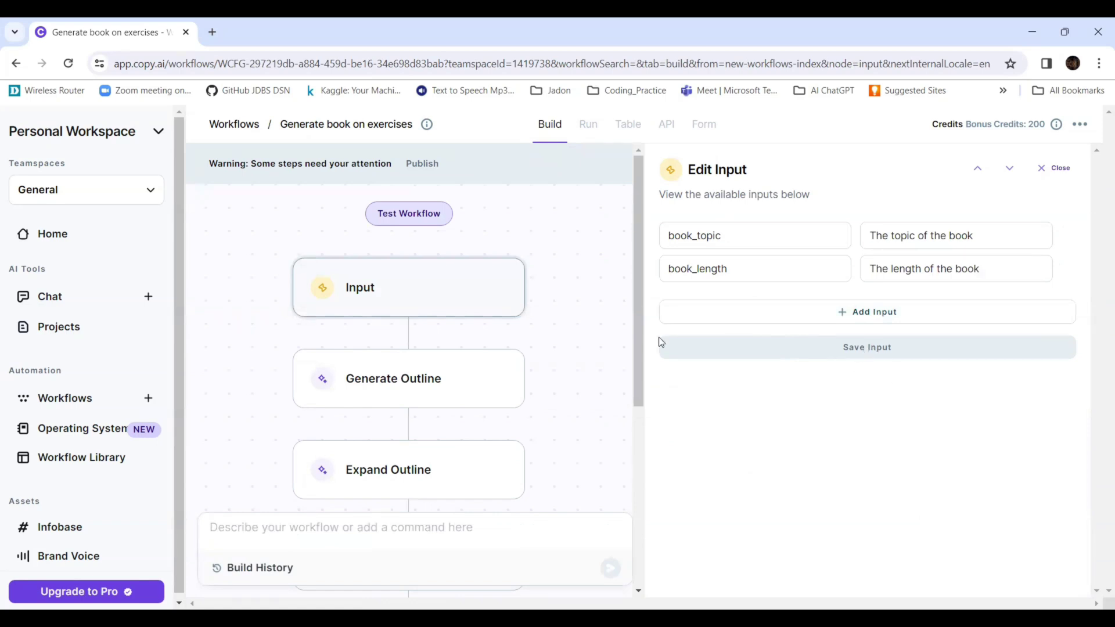
left_click(939, 235)
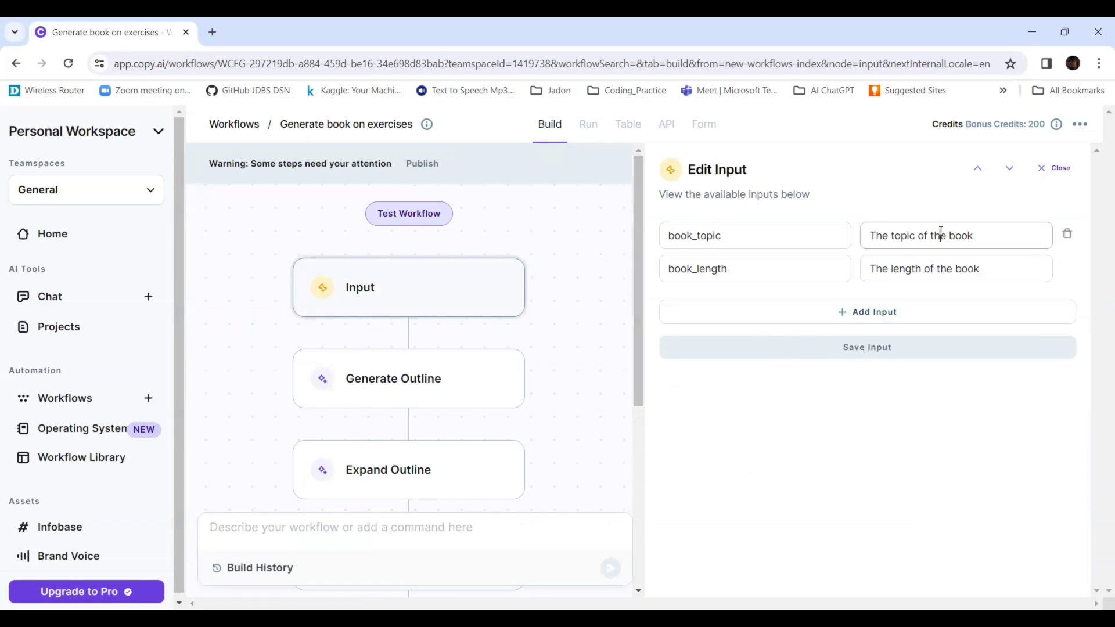
triple_click(940, 235)
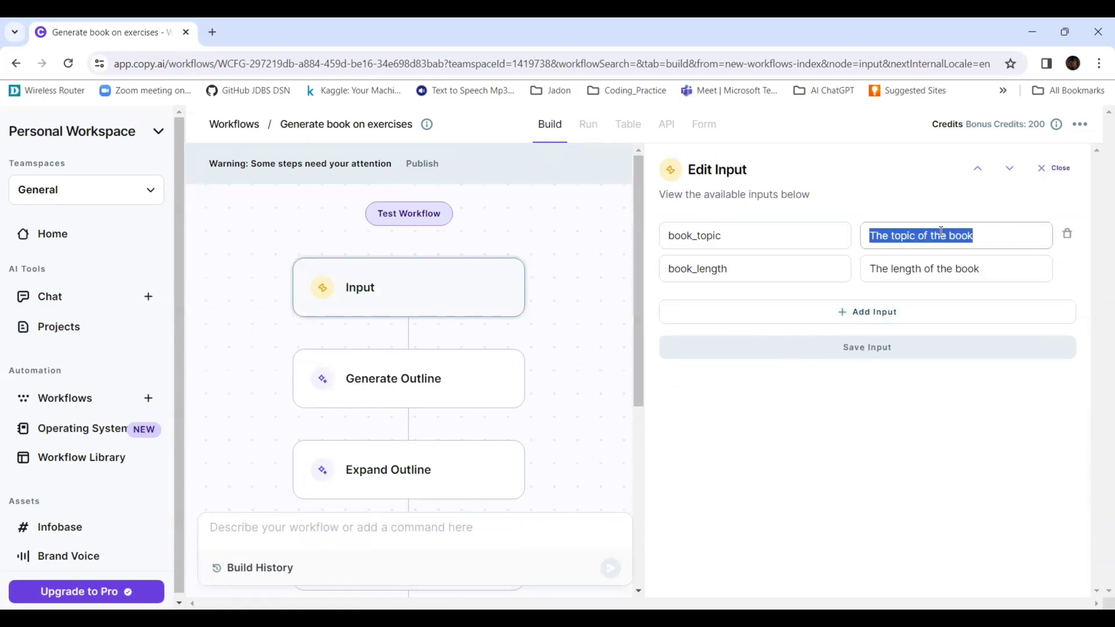
left_click(385, 378)
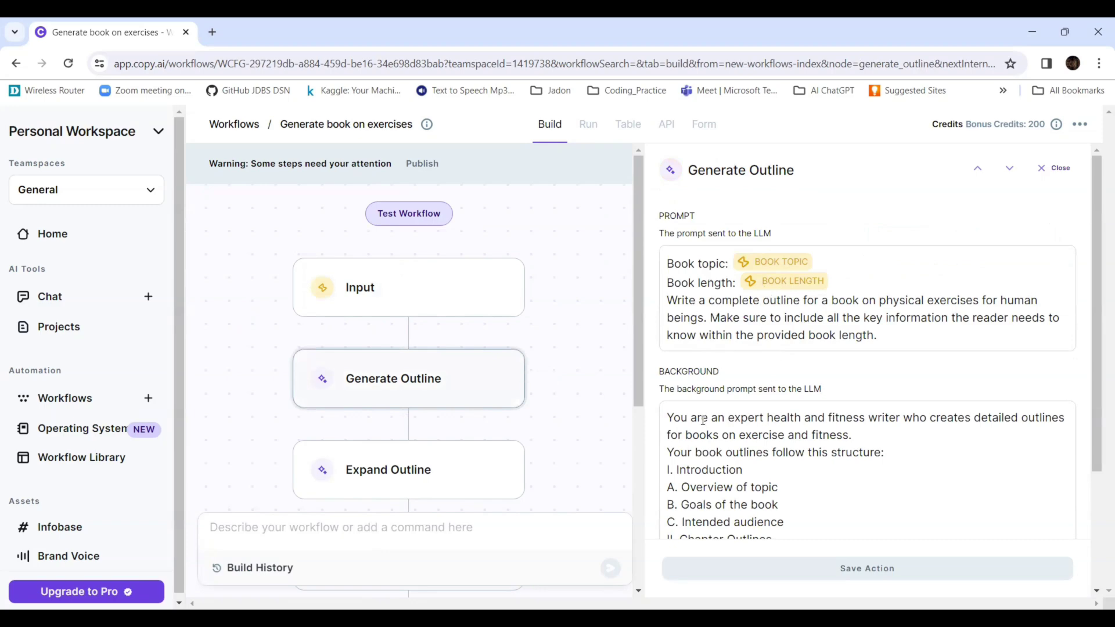
scroll(711, 447, "down", 2)
scroll(711, 447, "up", 2)
scroll(709, 442, "down", 2)
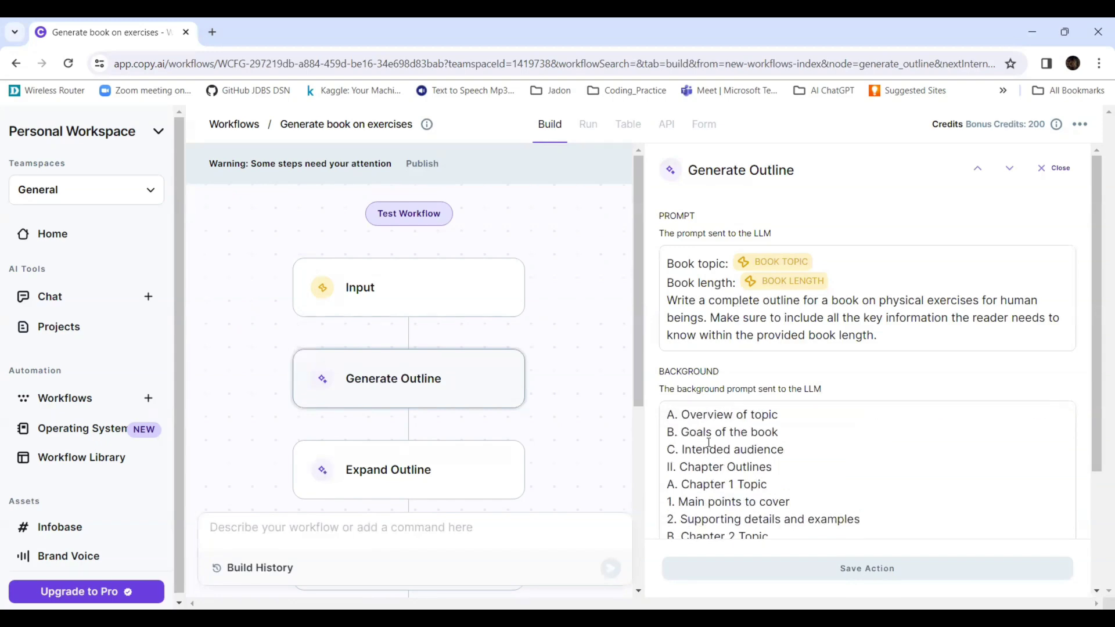
scroll(710, 442, "down", 1)
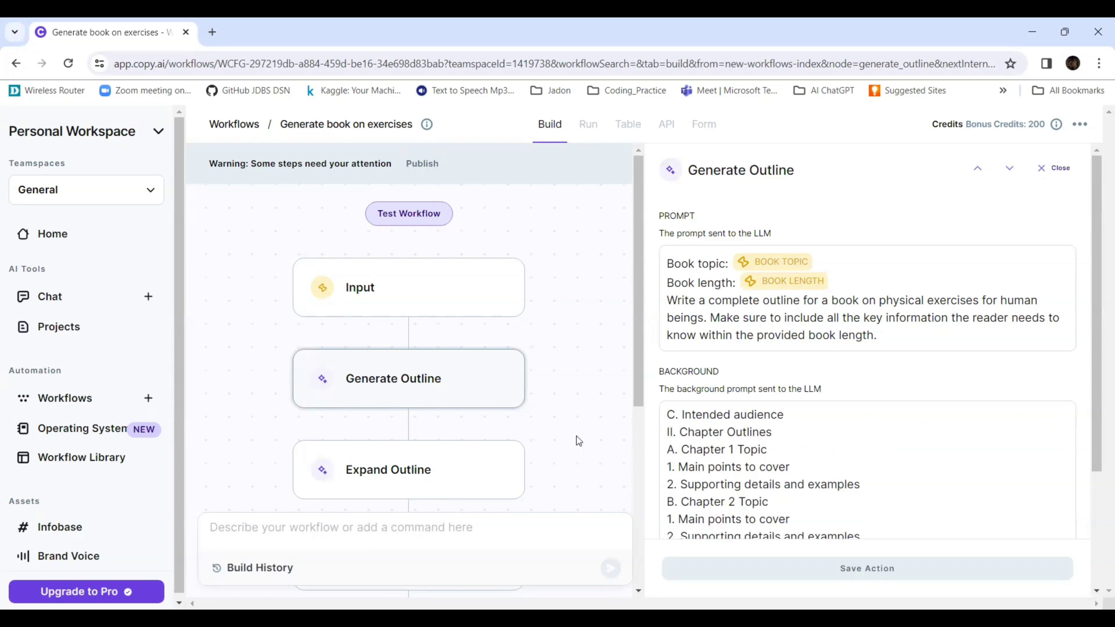
- Open the Expand Outline step's prompt and background settings
left_click(365, 468)
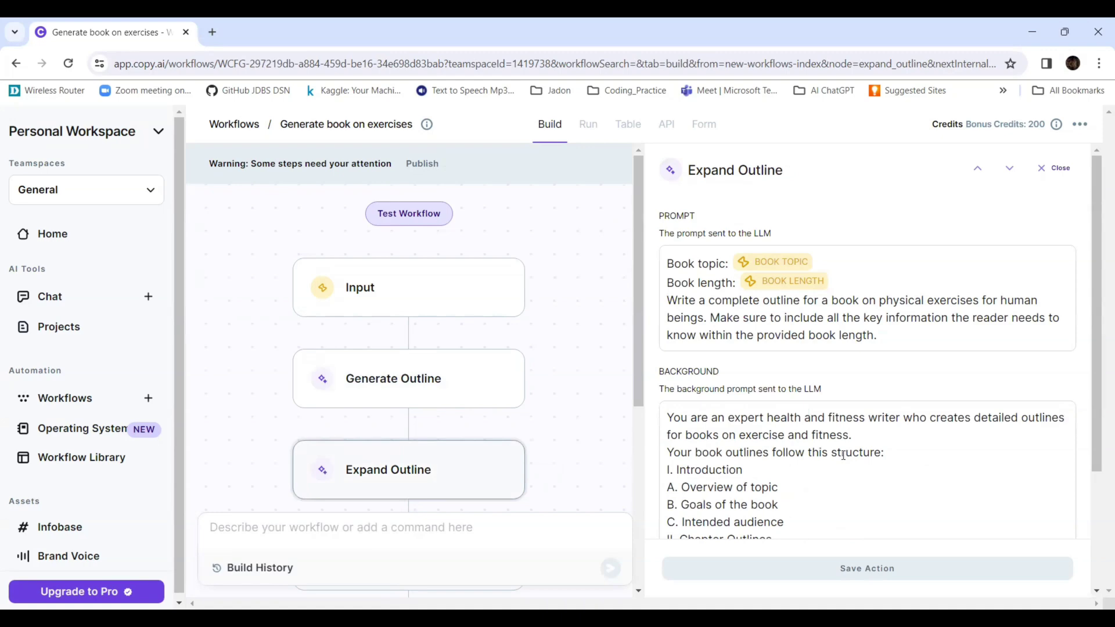
scroll(844, 455, "down", 3)
scroll(844, 455, "down", 3)
scroll(844, 455, "down", 4)
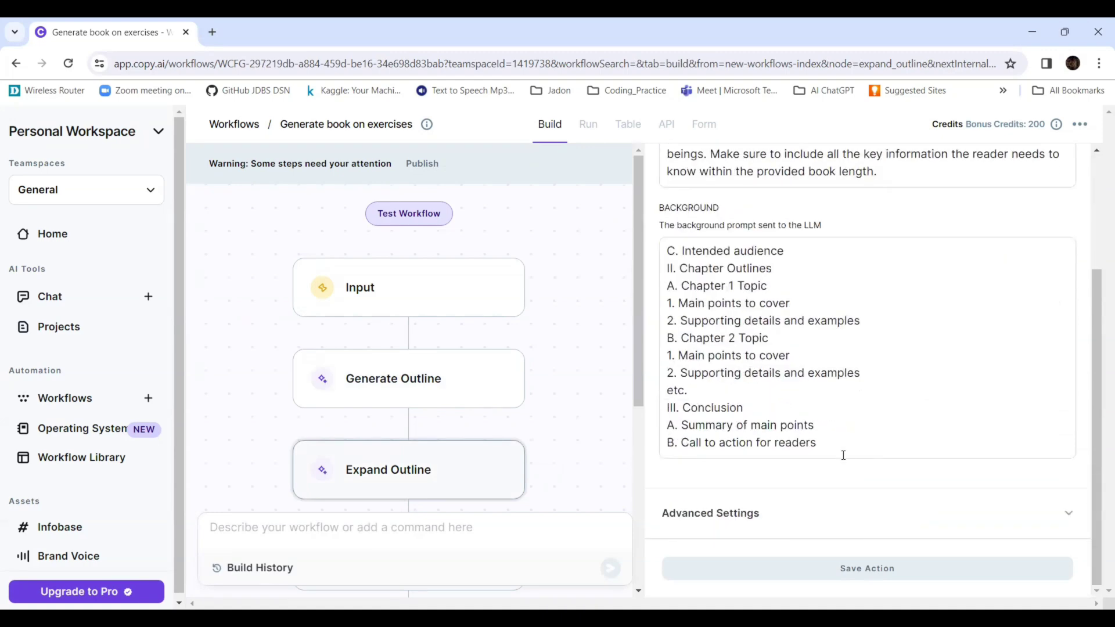
scroll(577, 408, "down", 3)
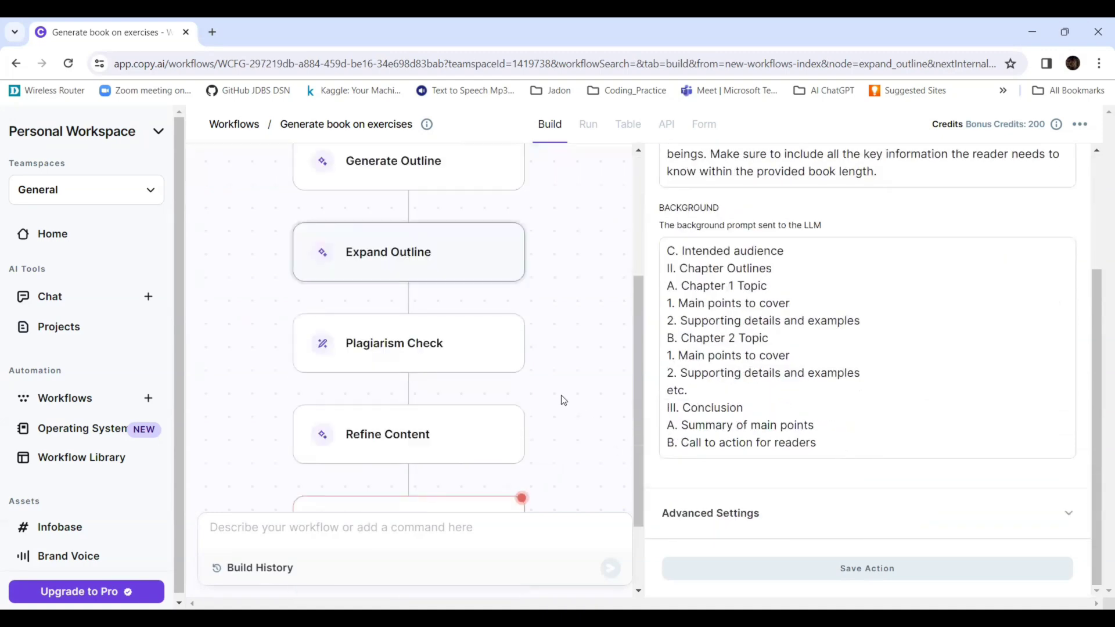
- Check the Plagiarism Check step that analyzes the Expand Outline output, then visit Infobase
left_click(414, 348)
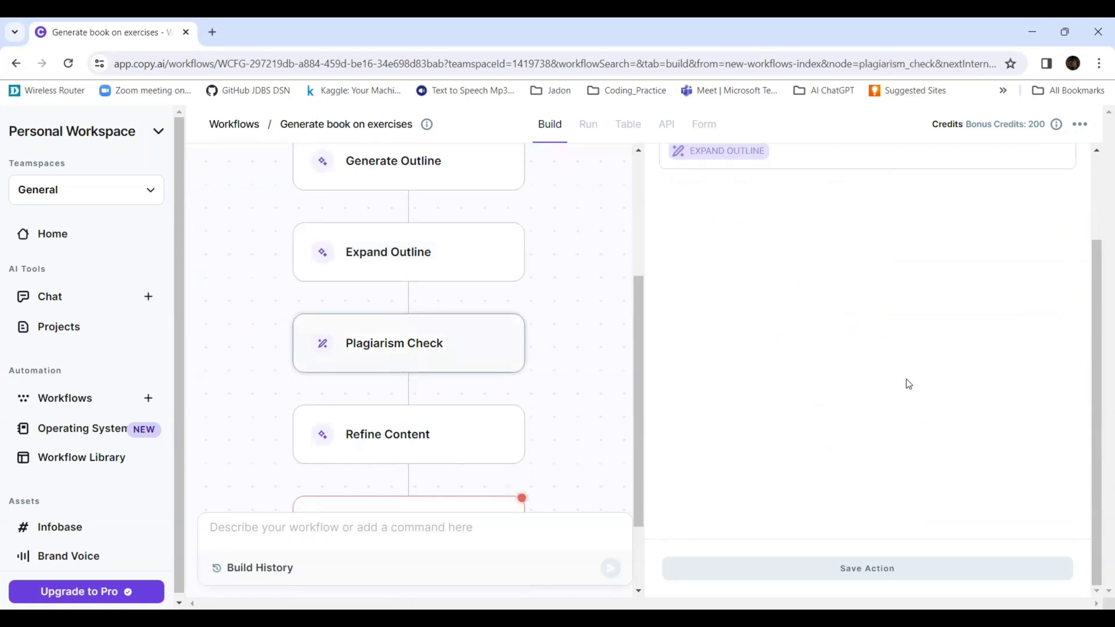
scroll(906, 383, "up", 2)
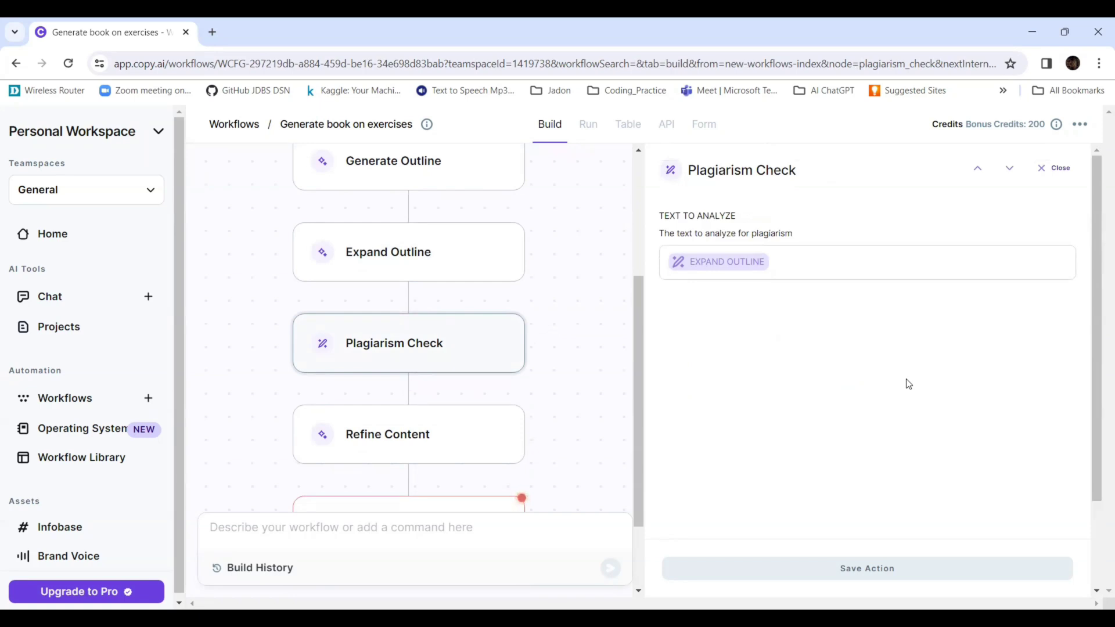
scroll(518, 375, "down", 3)
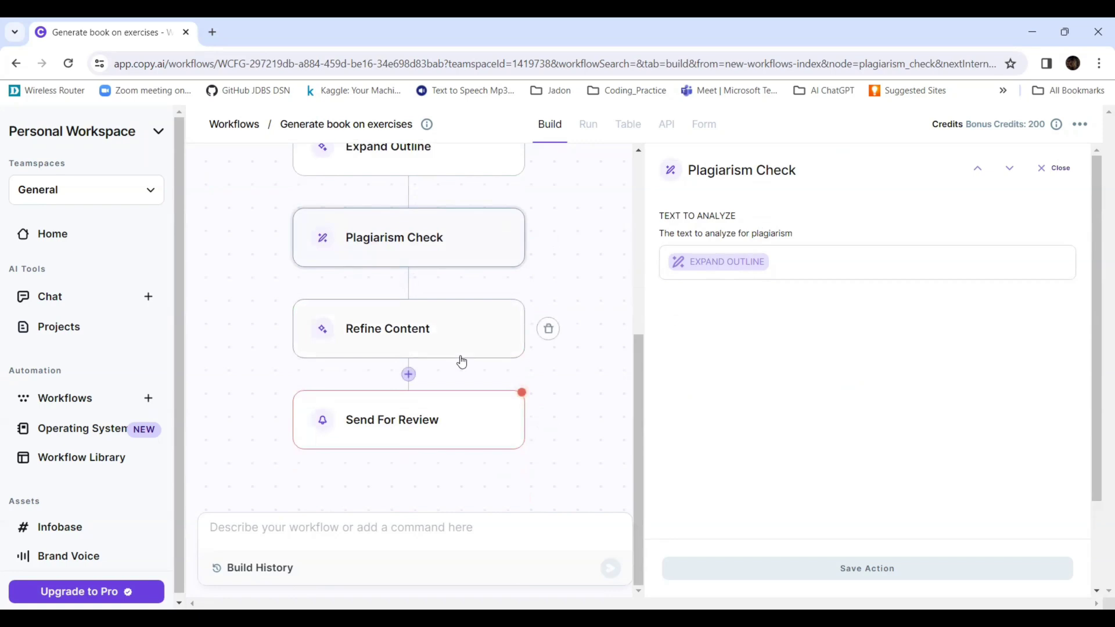
scroll(494, 427, "up", 5)
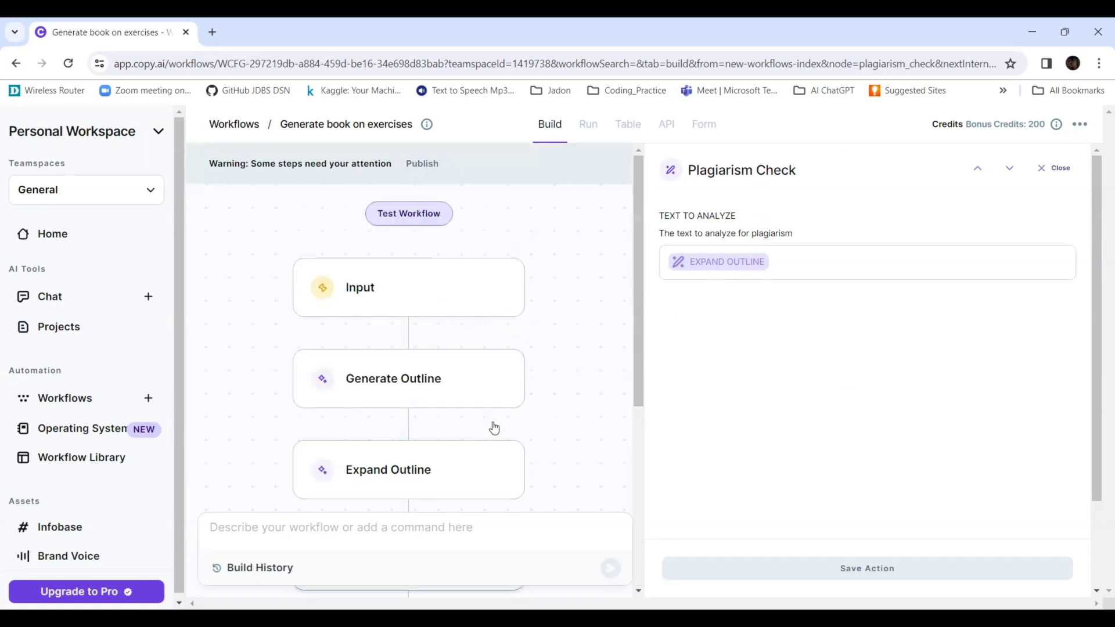
mouse_move(409, 378)
left_click(59, 526)
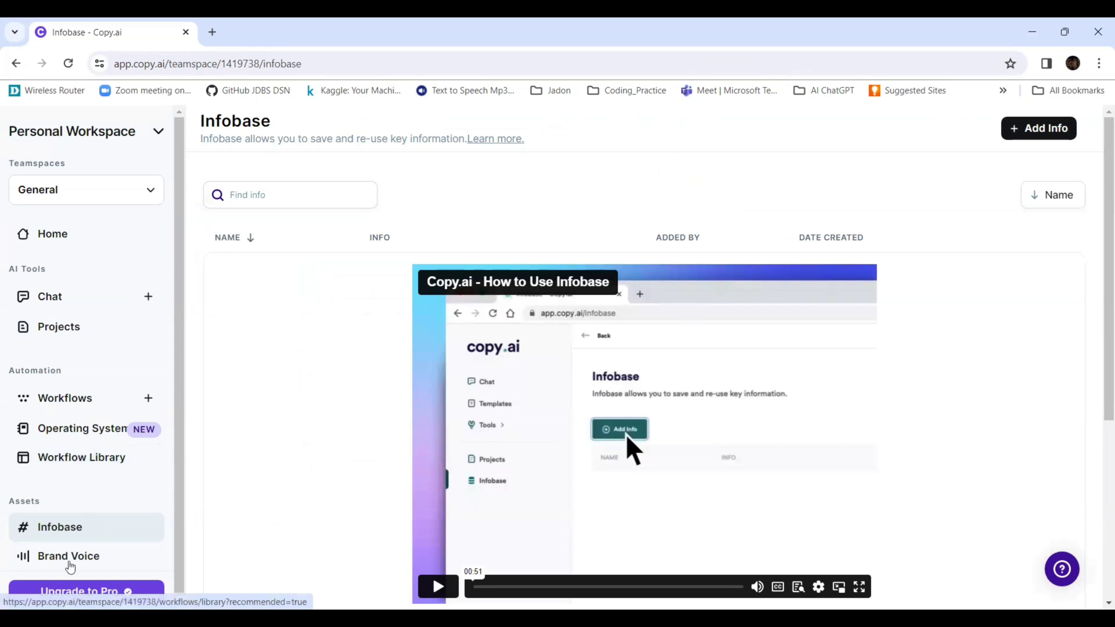
- View the Brand Voice page, then return Home to the Get started with Workflows cards
left_click(68, 556)
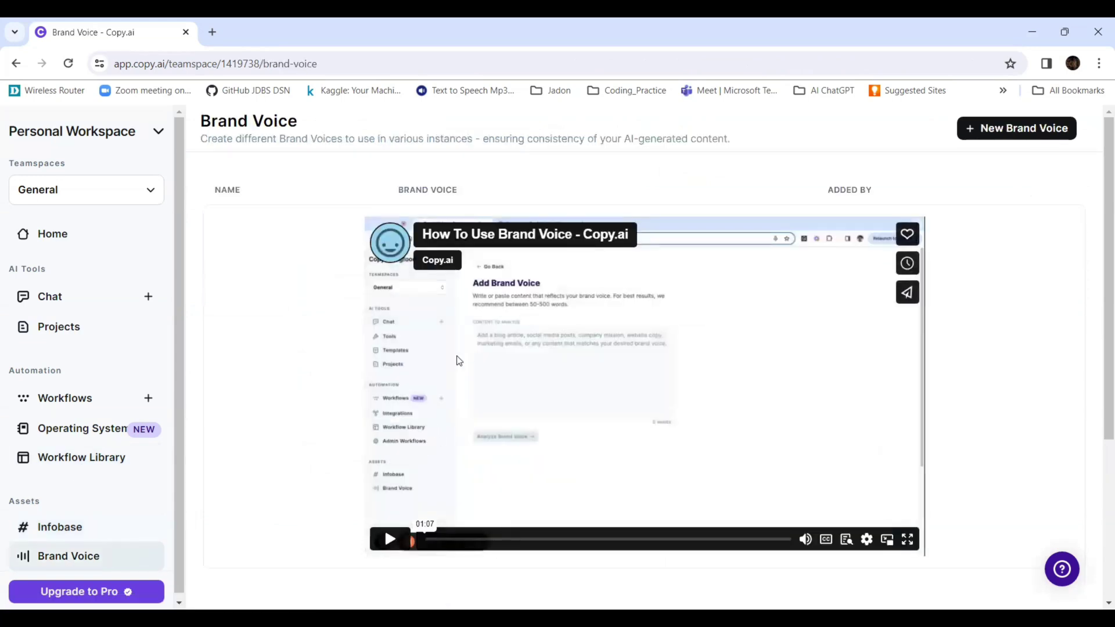
left_click(52, 234)
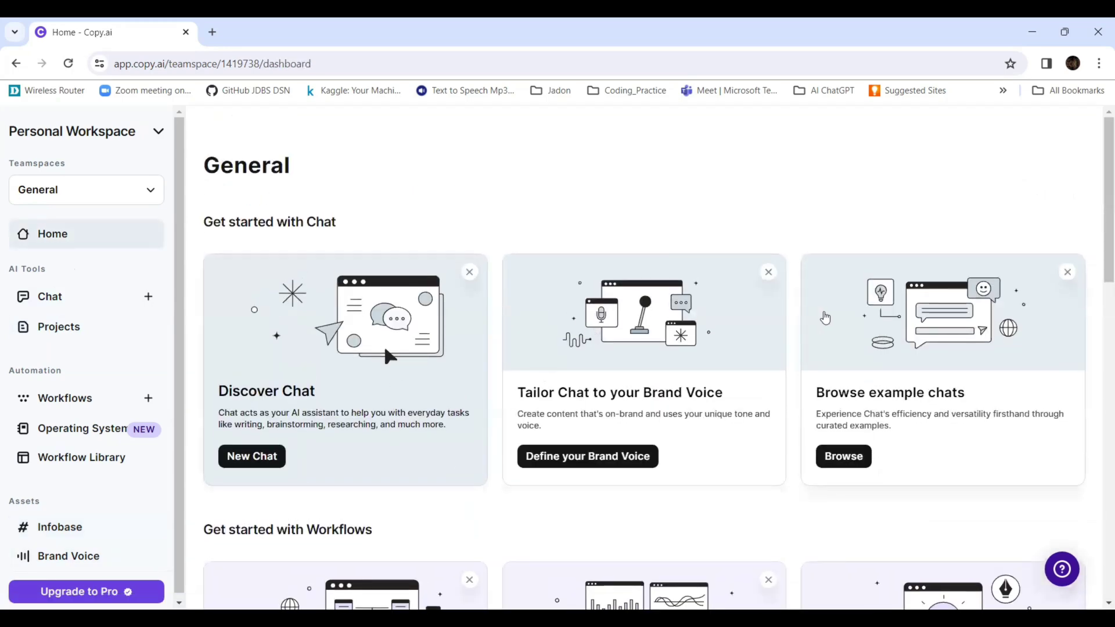
scroll(824, 317, "down", 3)
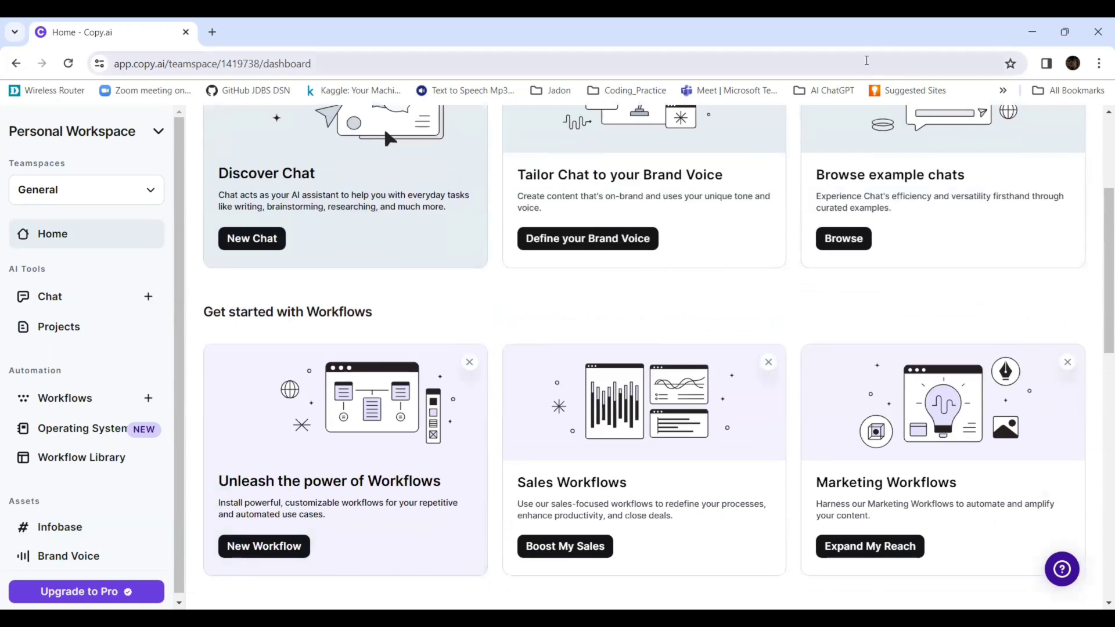